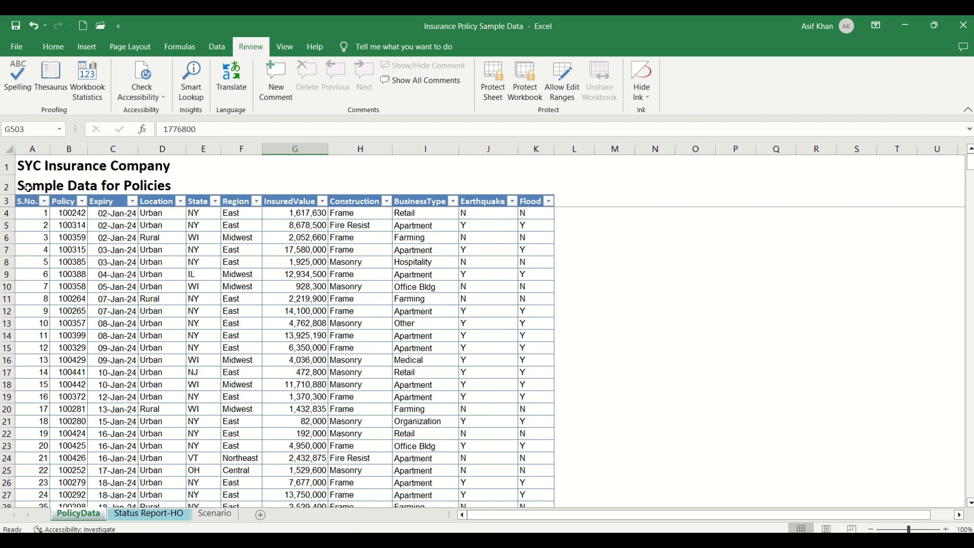
# Step: Check how far the S.No. column of the policy list extends, from A4 down to the last record
pyautogui.click(31, 213)
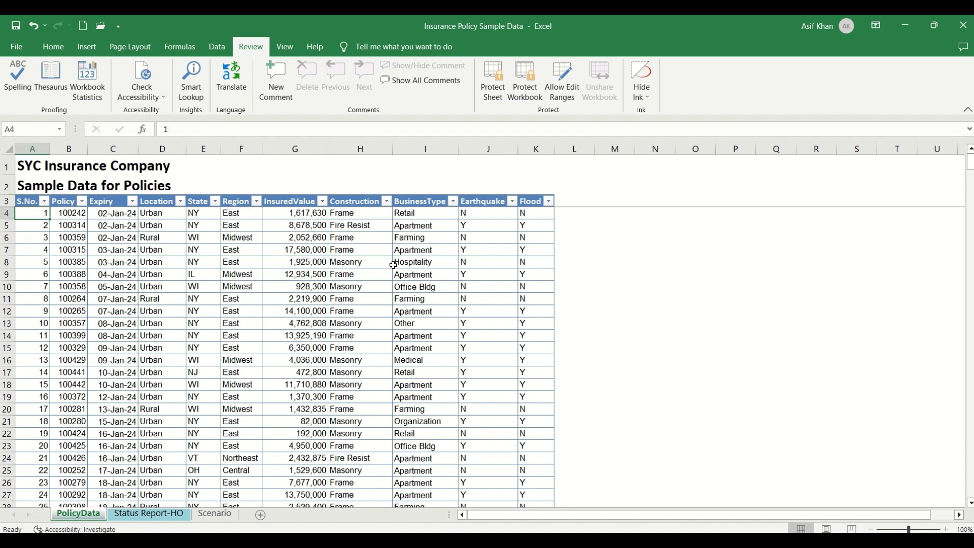
pyautogui.hotkey('ctrl', 'shift', 'Down')
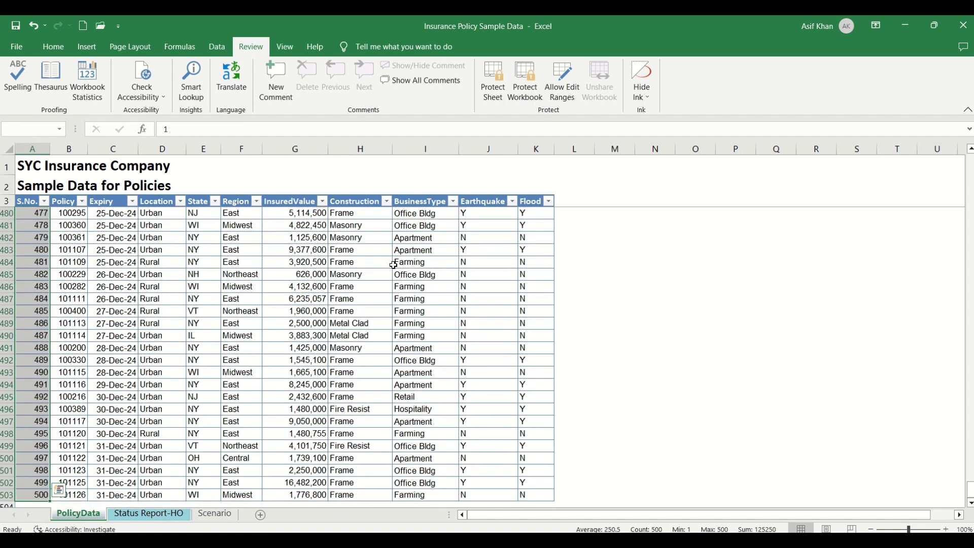
pyautogui.scroll(-1, 305, 329)
pyautogui.click(36, 457)
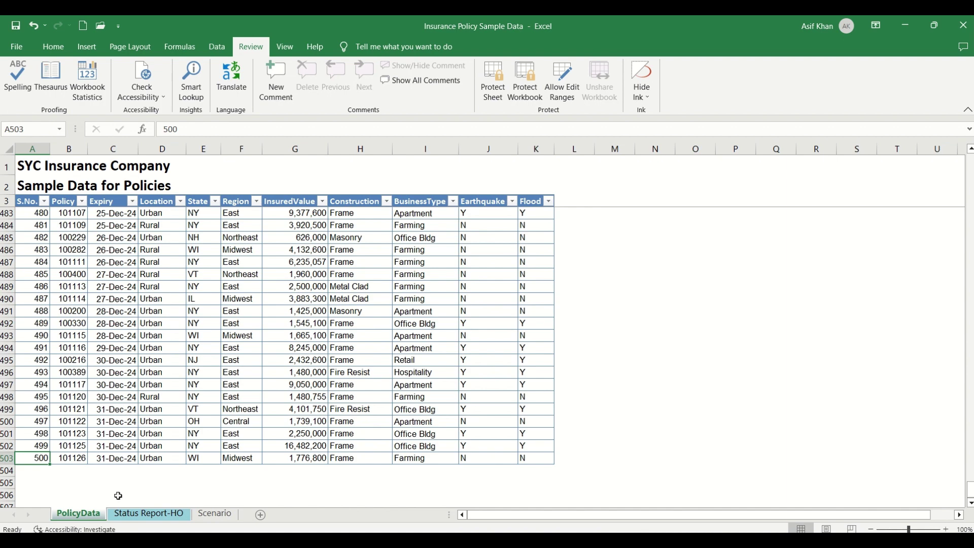
# Step: Read the given information and both requirements on the Scenario sheet
pyautogui.click(215, 514)
pyautogui.moveTo(76, 228); pyautogui.dragTo(78, 243)
pyautogui.click(127, 229)
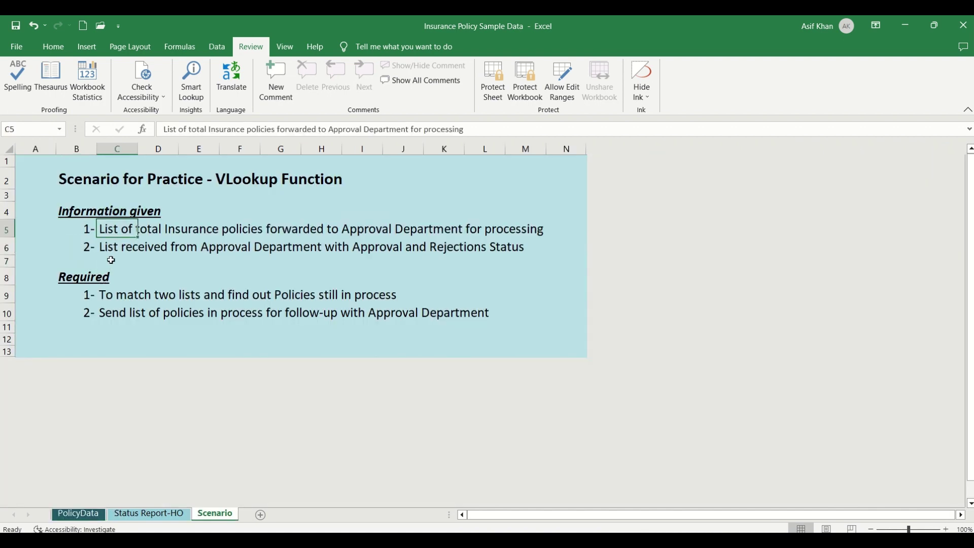
pyautogui.click(58, 242)
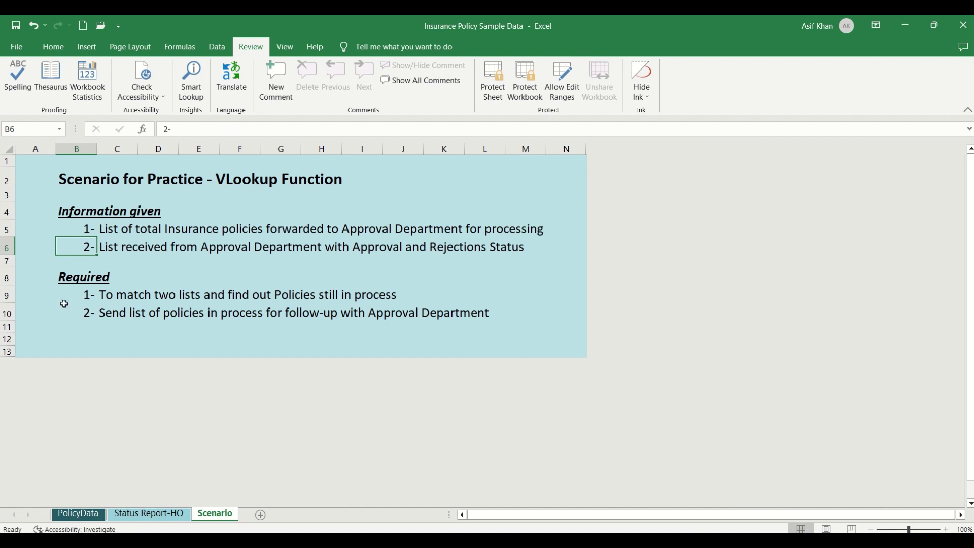
pyautogui.moveTo(86, 299); pyautogui.dragTo(387, 293)
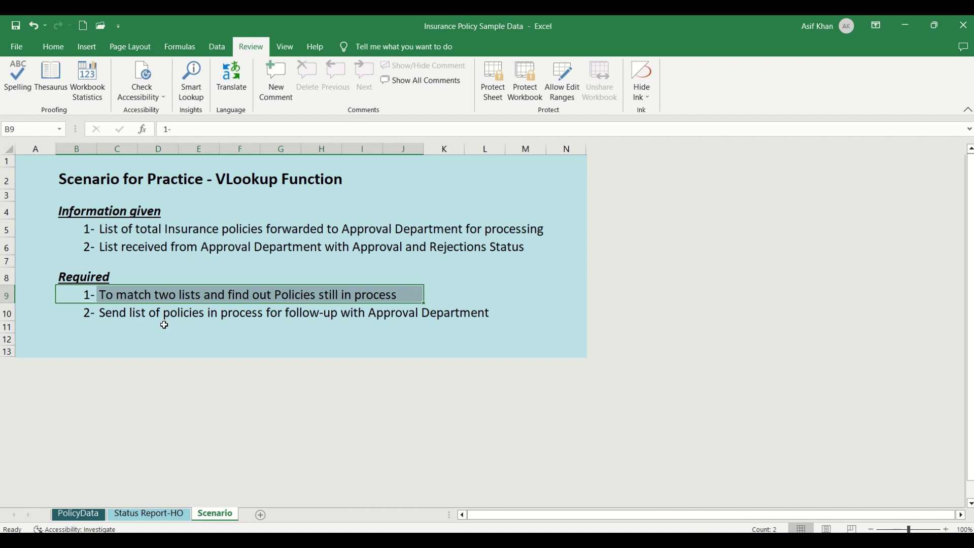
pyautogui.click(85, 317)
pyautogui.moveTo(79, 312); pyautogui.dragTo(486, 315)
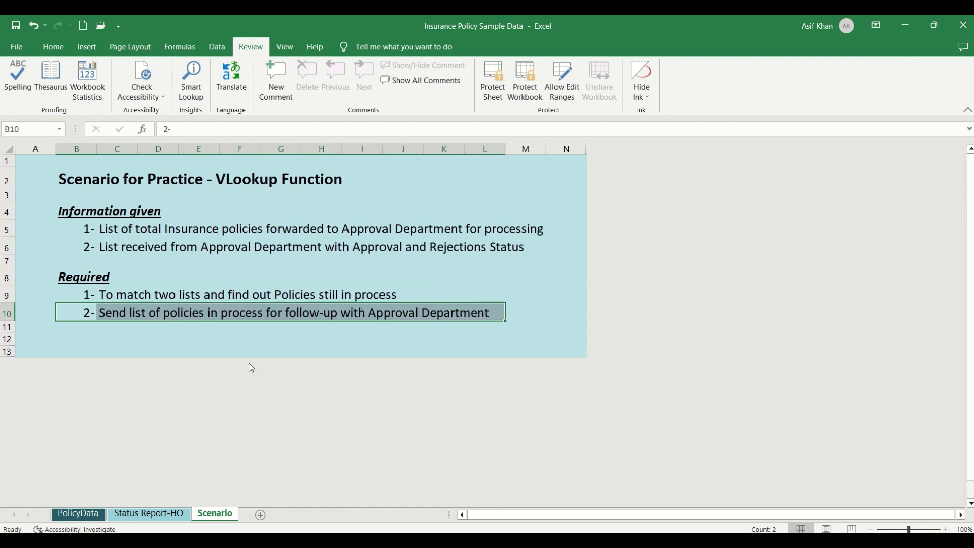
# Step: Compare the Policy column in PolicyData with the App Status column in the Status Report-HO sheet
pyautogui.click(73, 515)
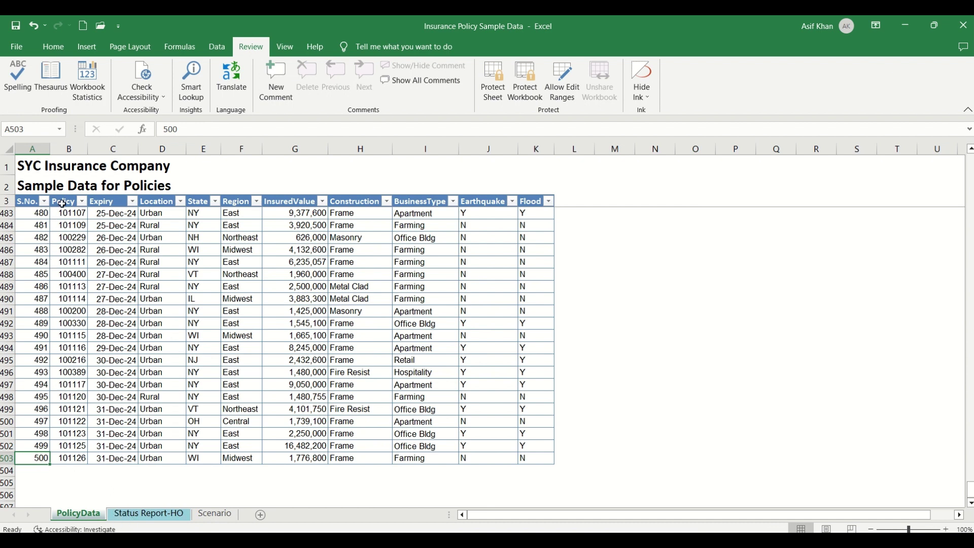
pyautogui.moveTo(67, 214); pyautogui.dragTo(76, 458)
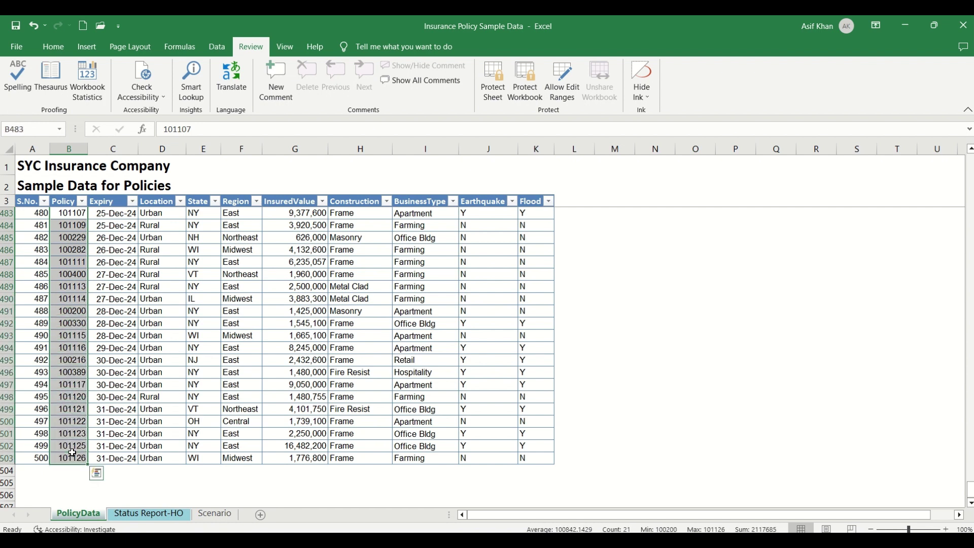
pyautogui.click(137, 515)
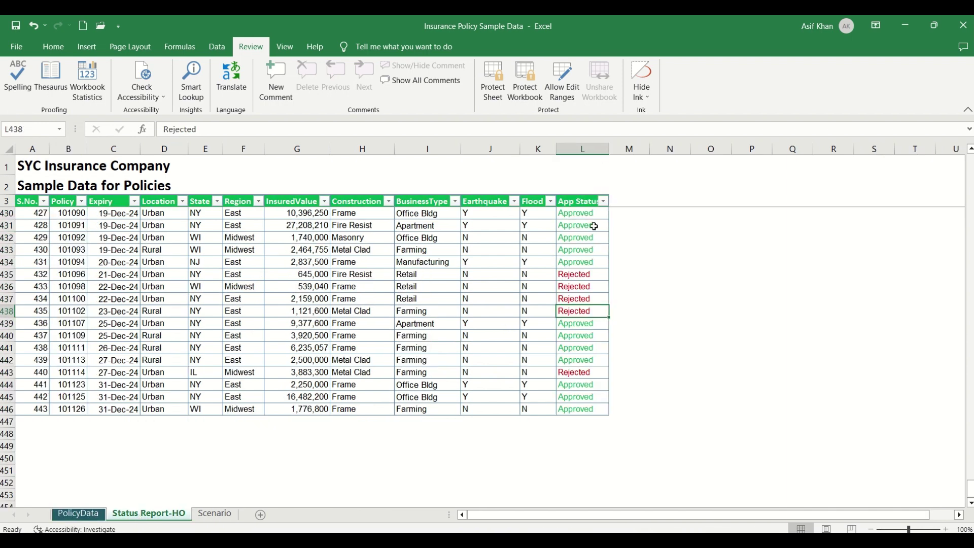
pyautogui.click(575, 201)
pyautogui.click(574, 199)
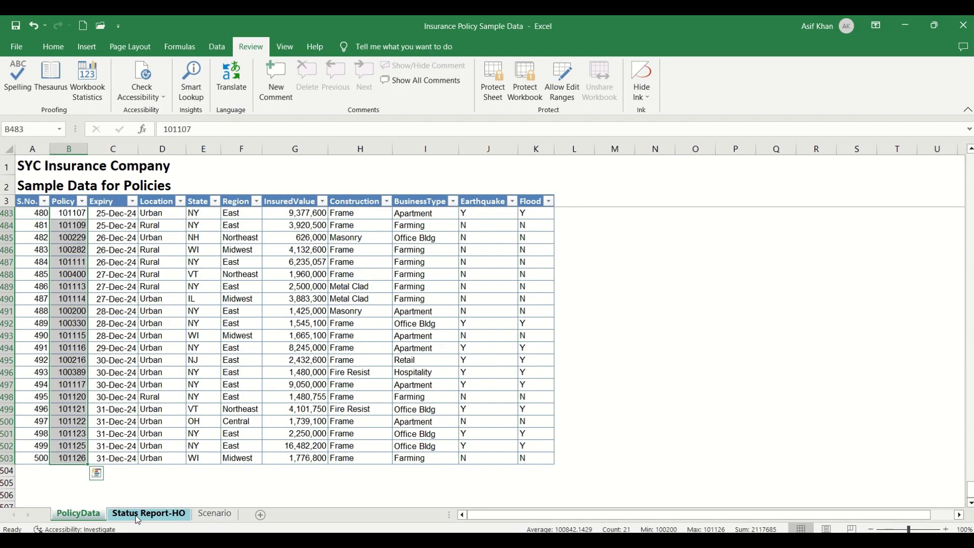
pyautogui.click(136, 516)
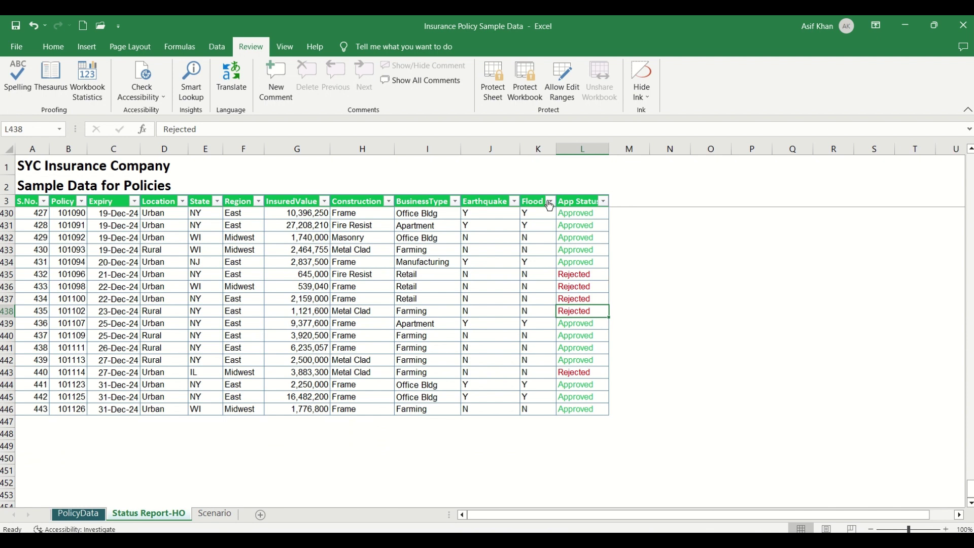
pyautogui.click(575, 198)
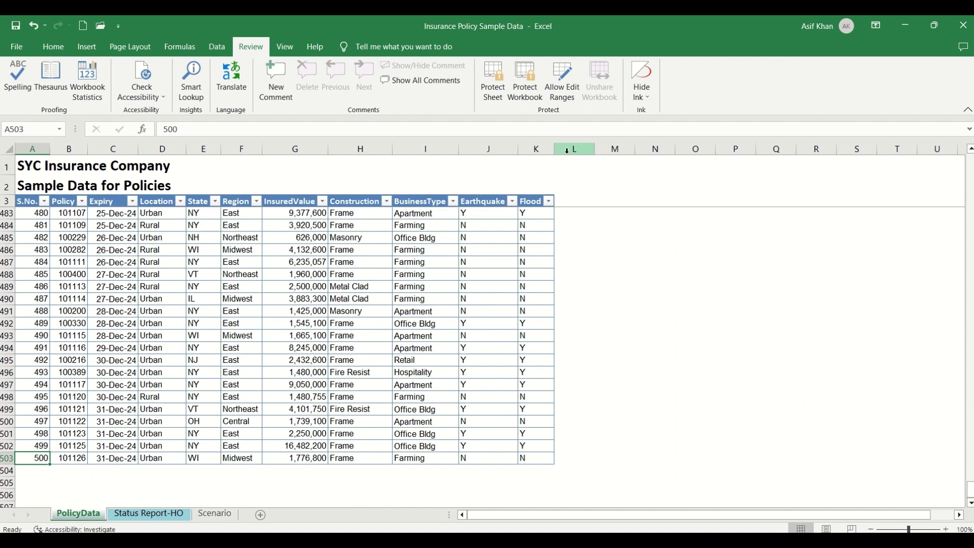
# Step: Copy the formatting of the Flood column to empty column L in PolicyData and widen column L
pyautogui.click(573, 148)
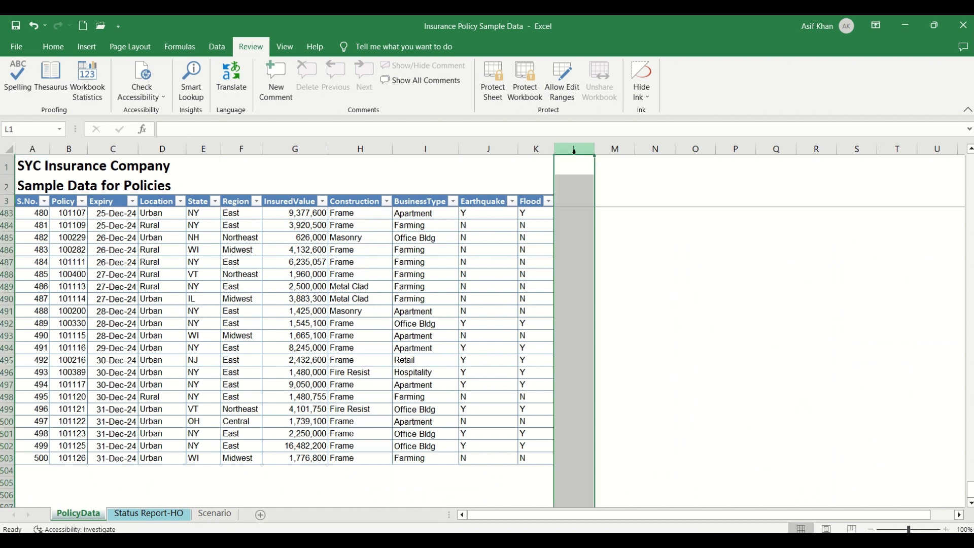
pyautogui.hotkey('ctrl', 'v')
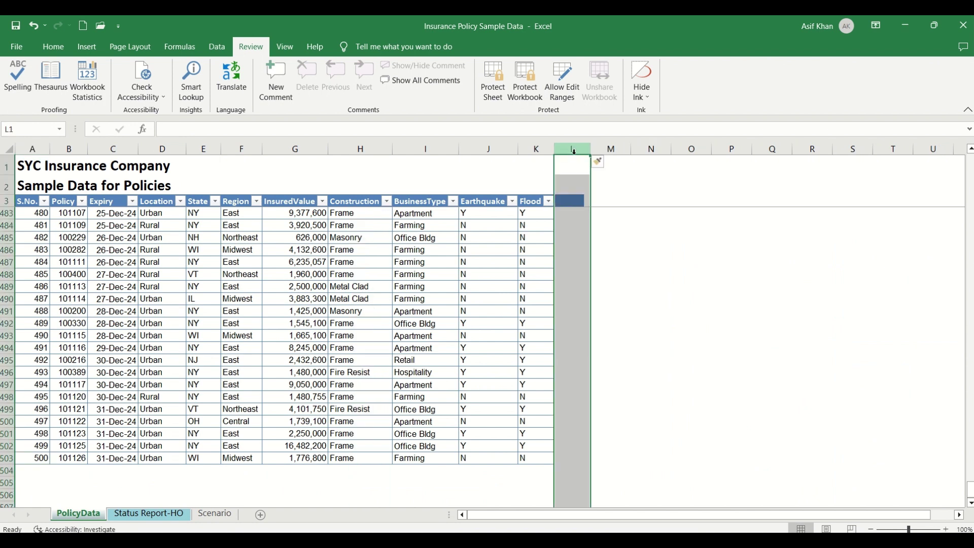
pyautogui.click(536, 148)
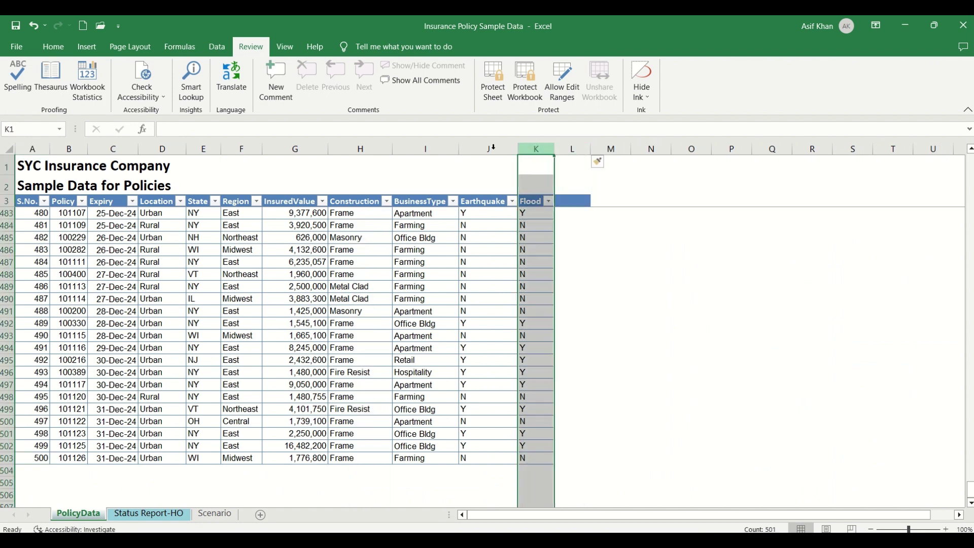
pyautogui.click(54, 49)
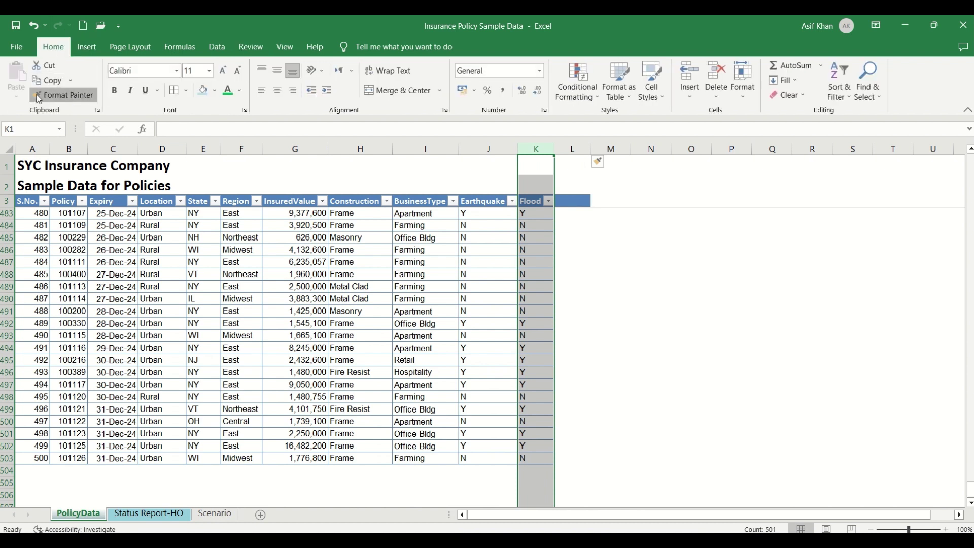
pyautogui.click(63, 95)
pyautogui.click(566, 148)
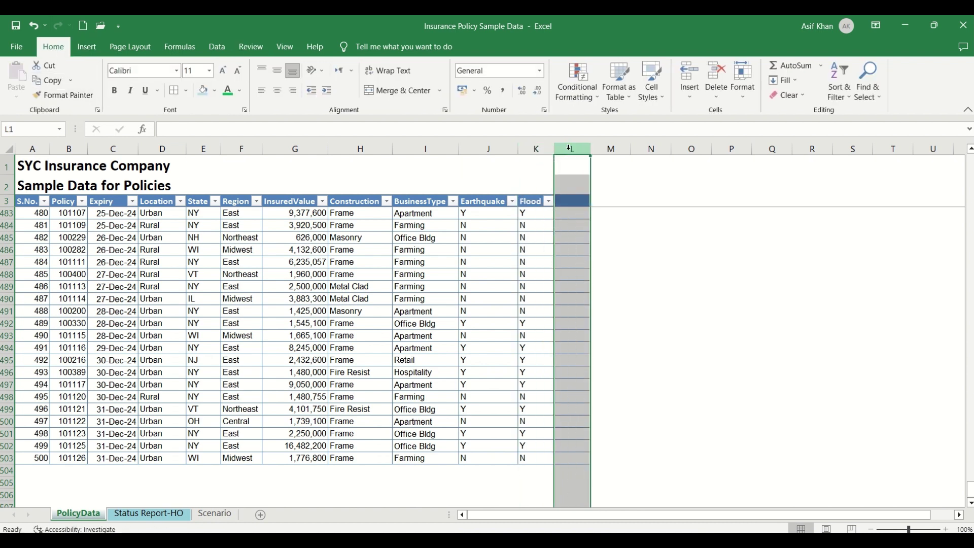
pyautogui.moveTo(588, 150); pyautogui.dragTo(616, 150)
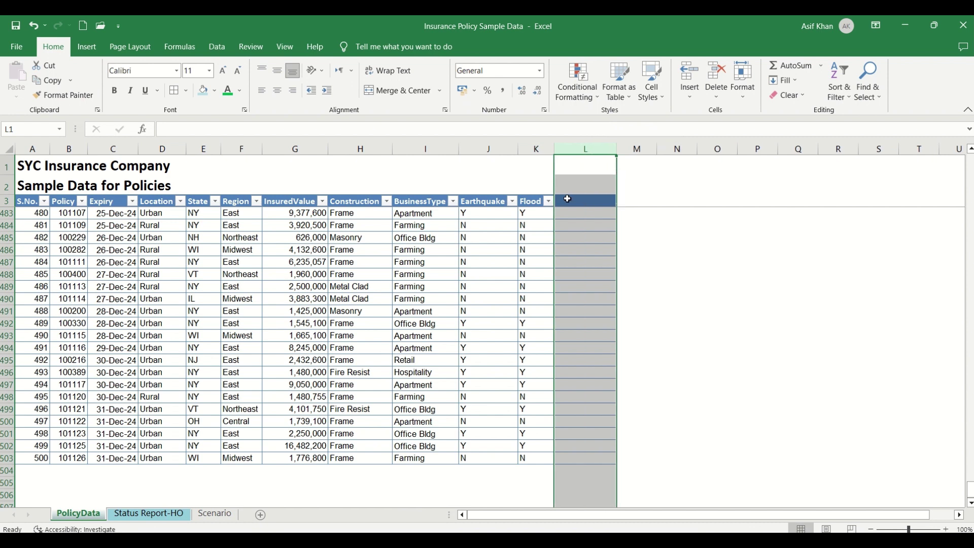
# Step: Enter the header "Approval Status" in L3 and widen column L to fit it
pyautogui.click(579, 204)
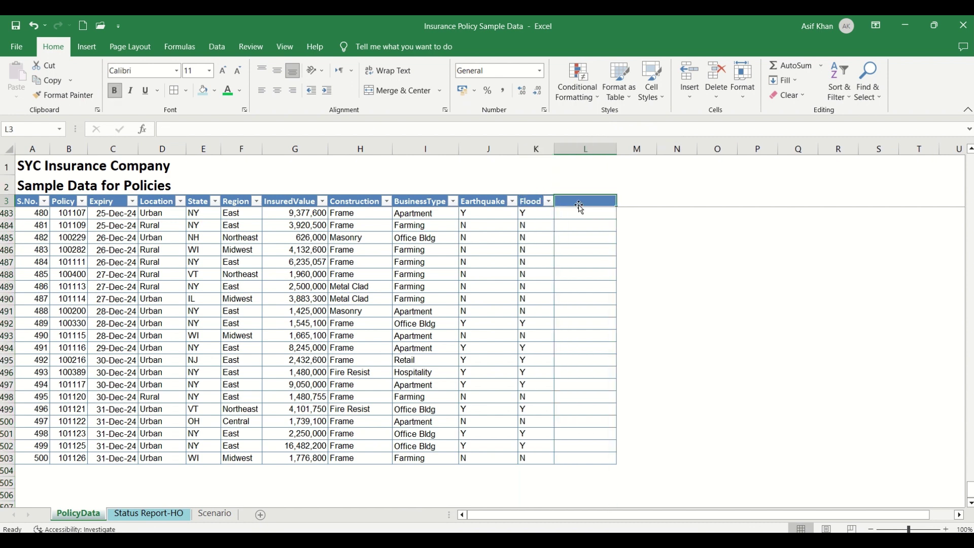
pyautogui.write('App')
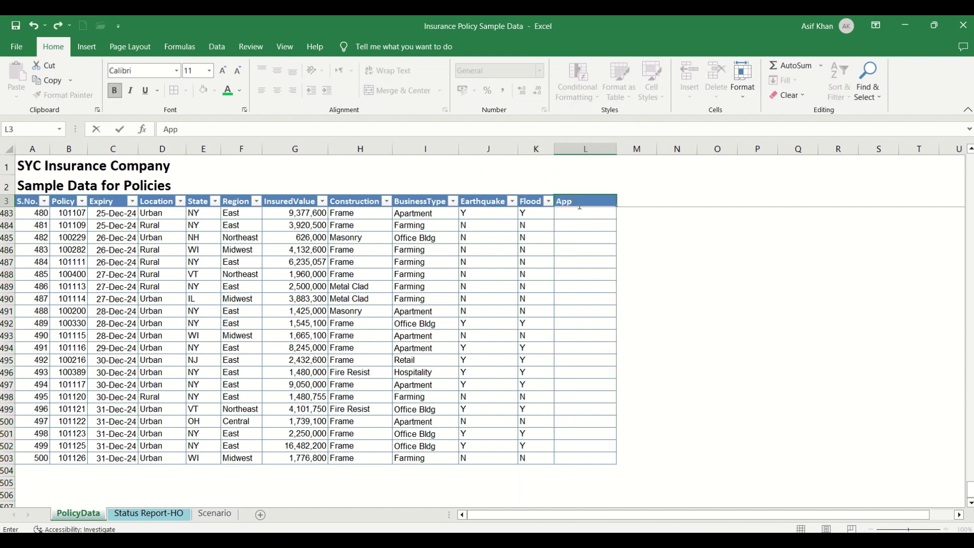
pyautogui.write('roval Status')
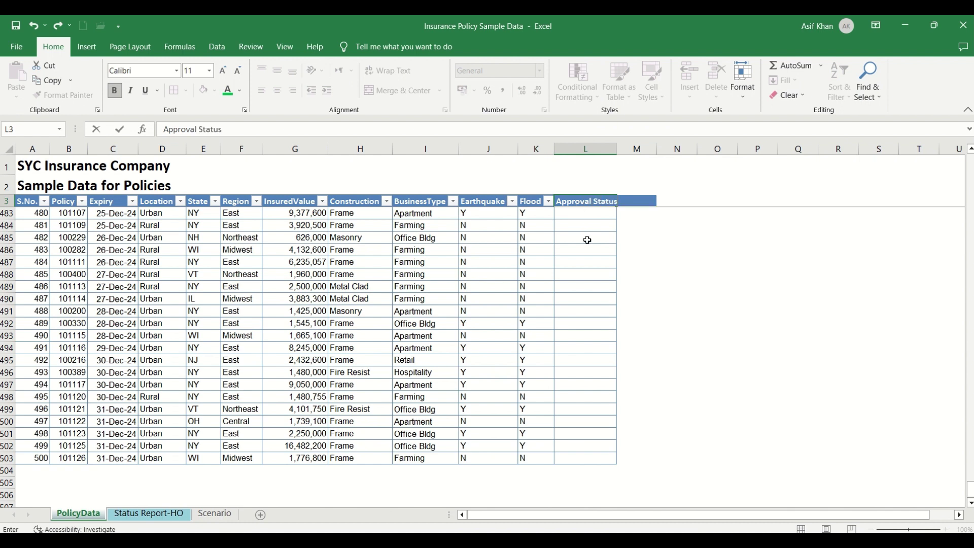
pyautogui.click(587, 240)
pyautogui.moveTo(616, 149); pyautogui.dragTo(636, 149)
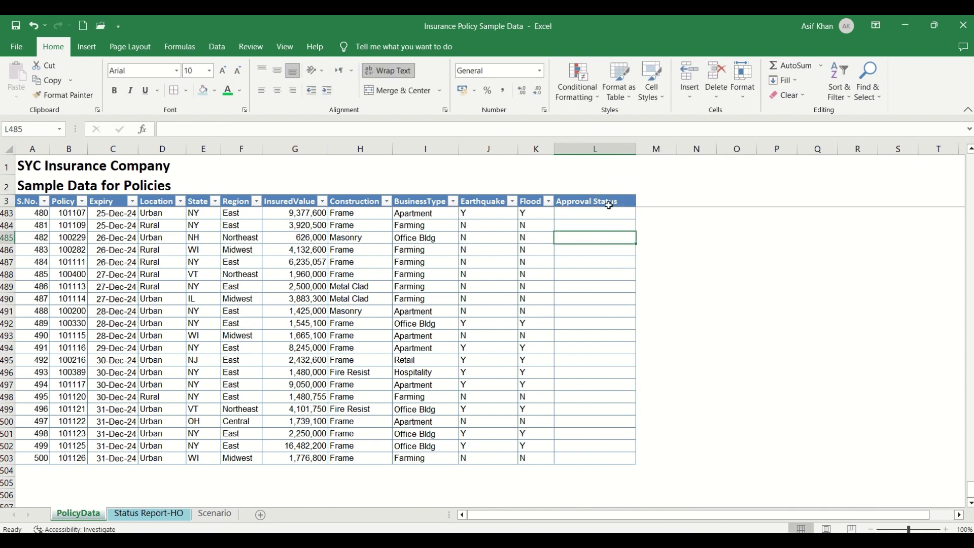
# Step: Find the first policy's number in the Status Report-HO sheet and check the approval status in its row and in row 19
pyautogui.click(594, 201)
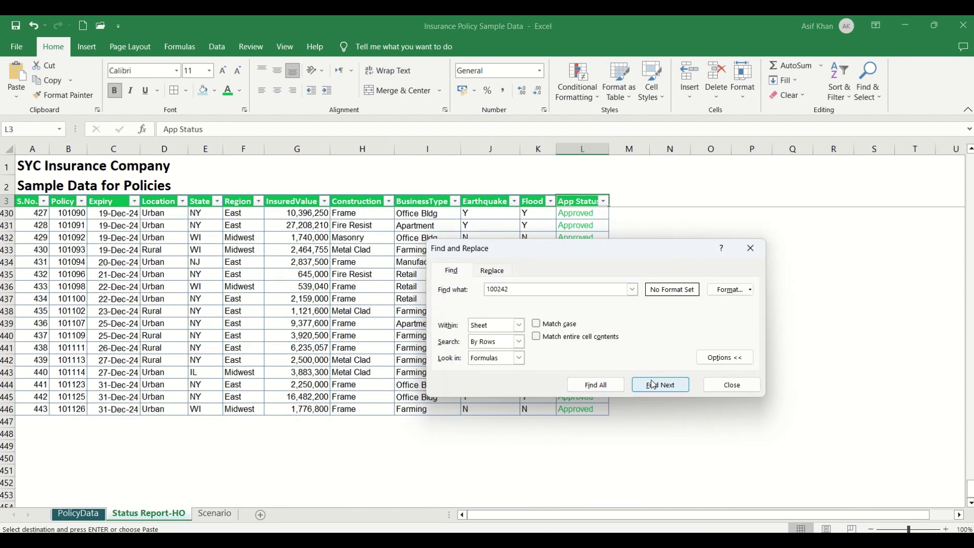
pyautogui.click(653, 384)
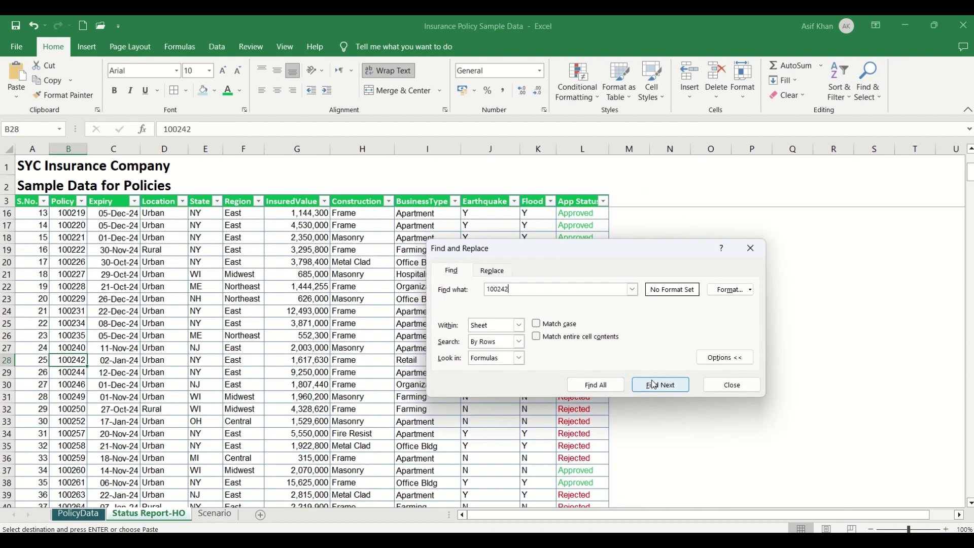
pyautogui.click(716, 386)
pyautogui.click(8, 360)
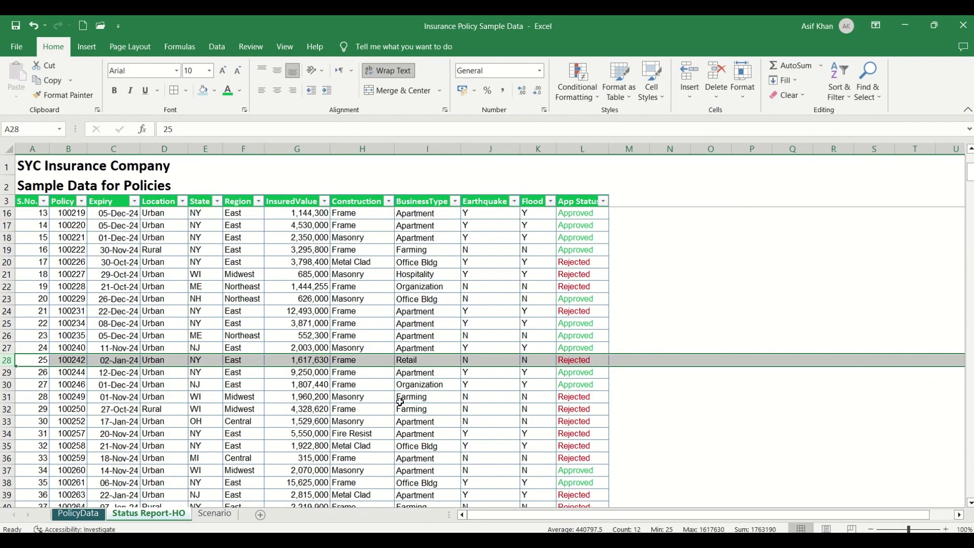
pyautogui.click(90, 252)
pyautogui.click(79, 250)
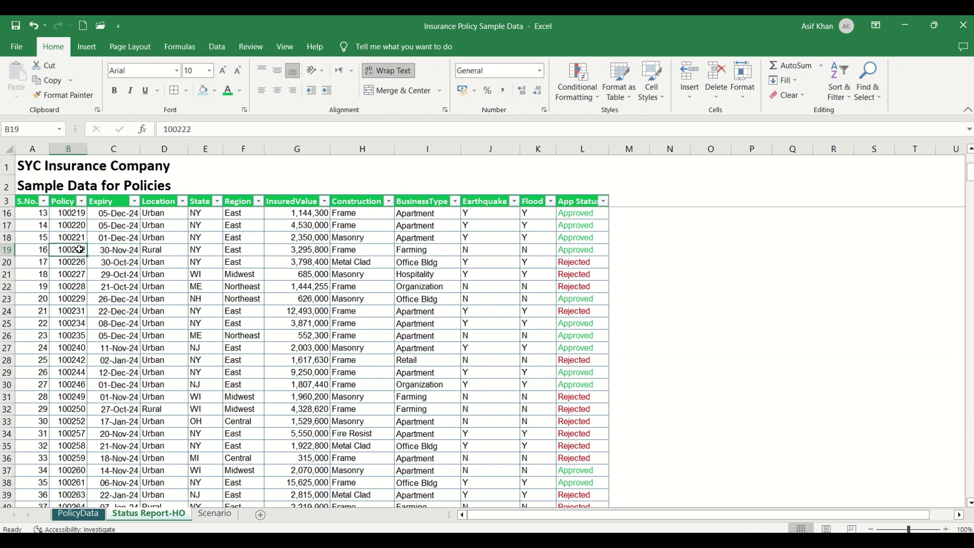
pyautogui.click(565, 248)
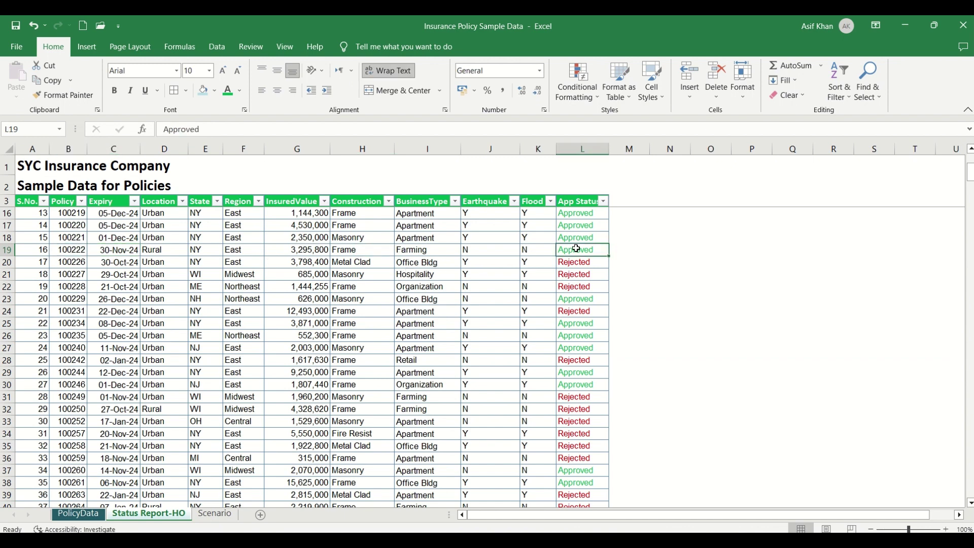
# Step: Start a VLOOKUP formula in L4 of PolicyData, with the first policy's number in B4 as the lookup value
pyautogui.click(78, 513)
pyautogui.click(584, 285)
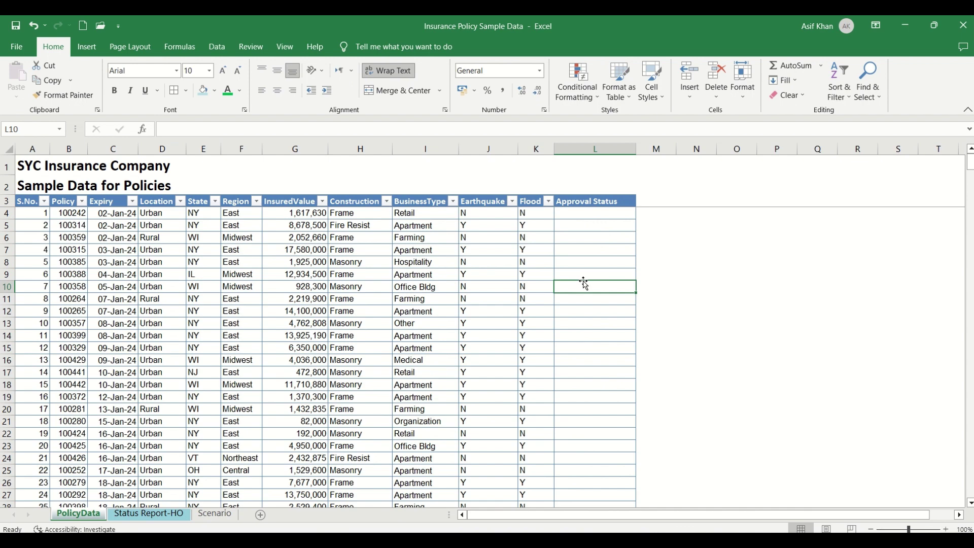
pyautogui.hotkey('ctrl', 'Up')
pyautogui.press('Down')
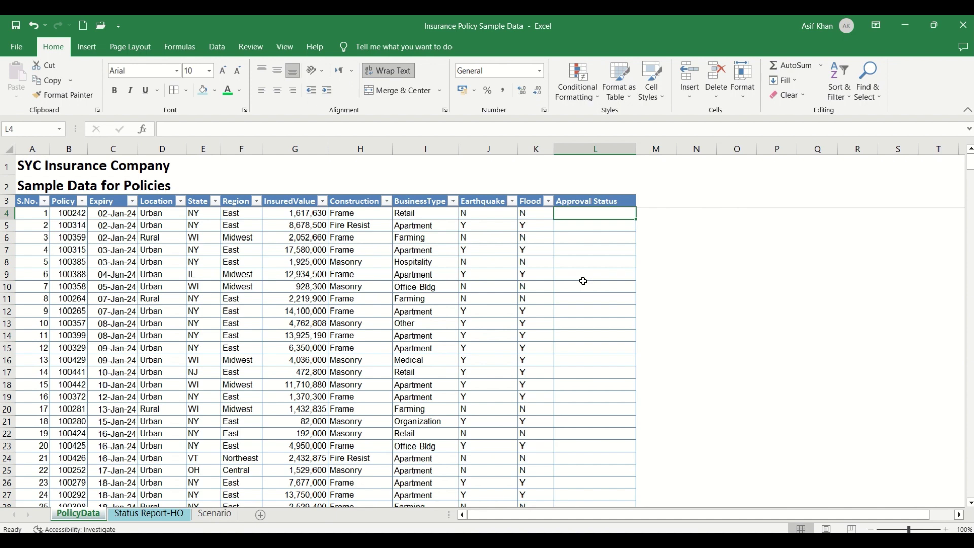
pyautogui.write('=')
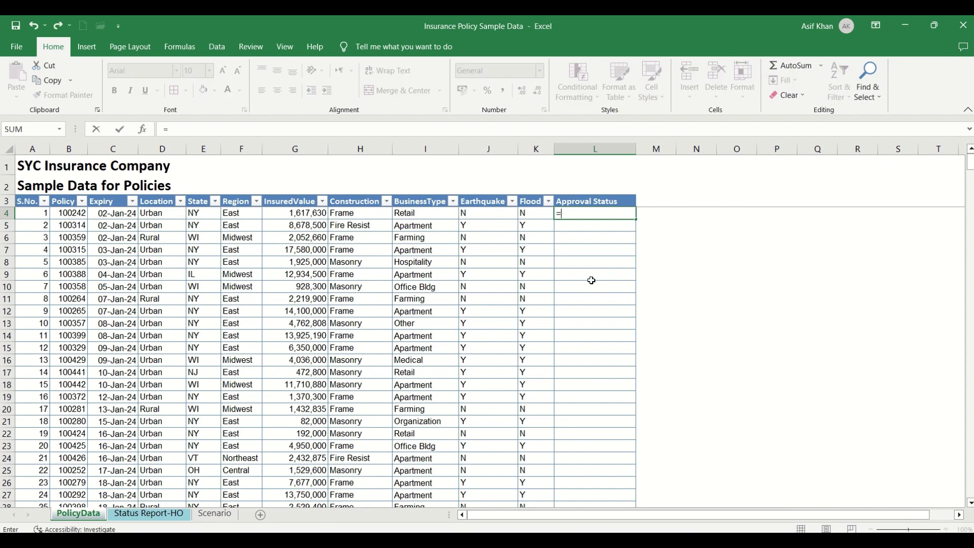
pyautogui.write('vl')
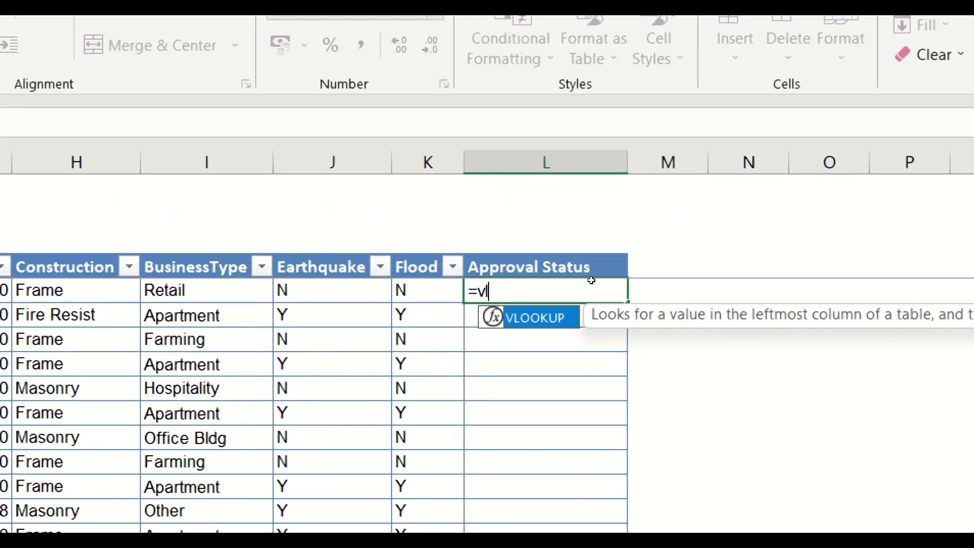
pyautogui.press('Tab')
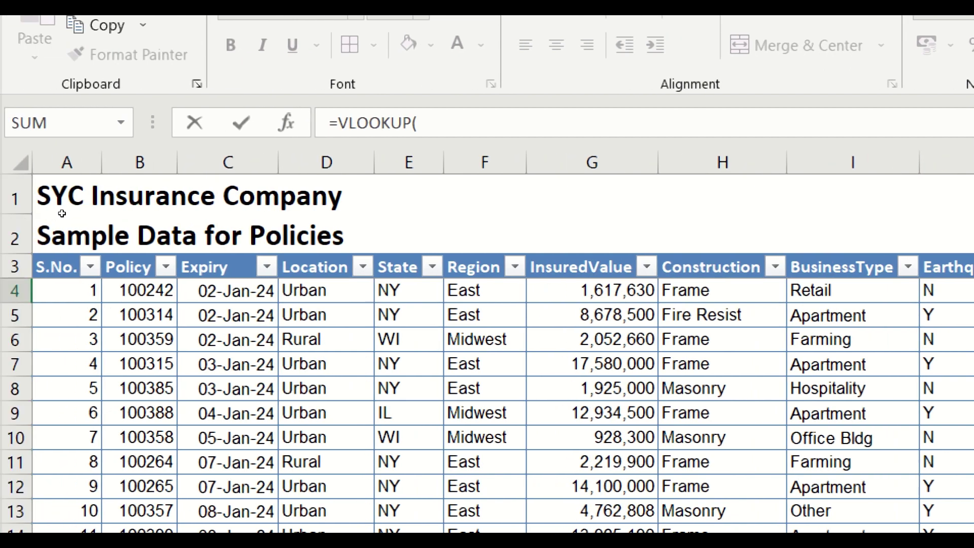
pyautogui.click(139, 290)
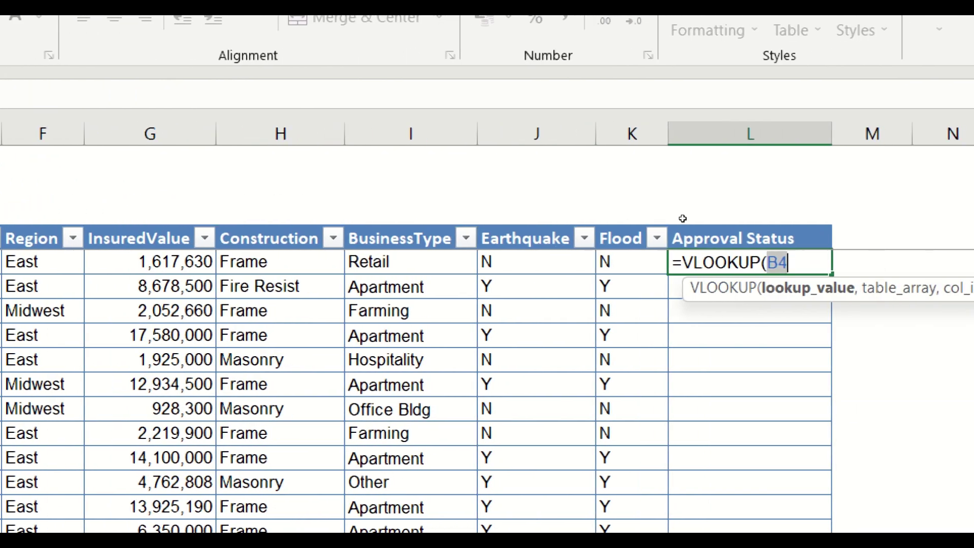
pyautogui.press('Right')
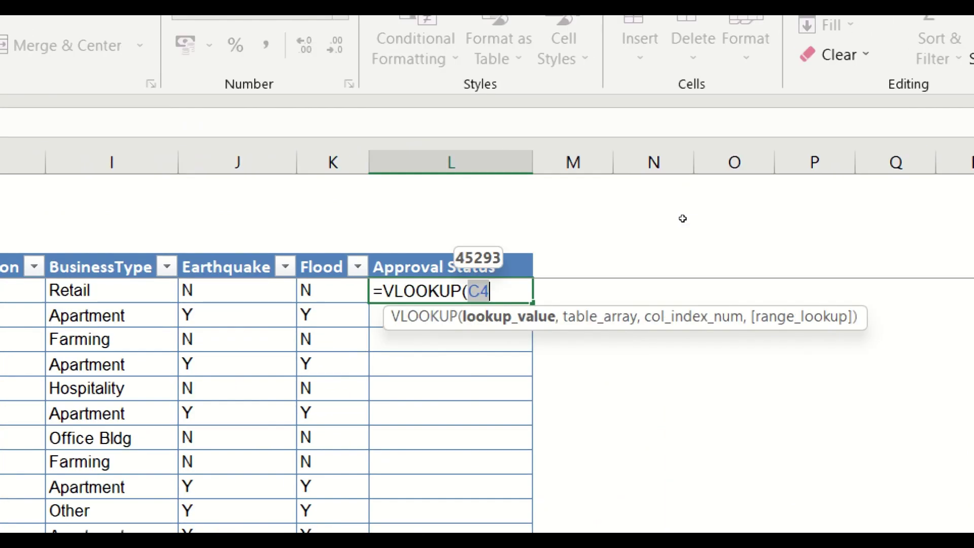
pyautogui.press('Left')
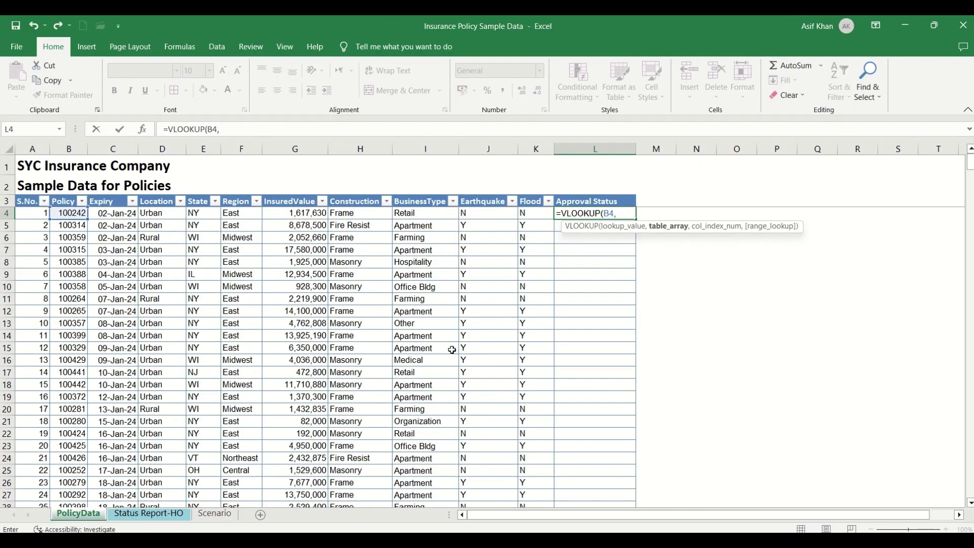
# Step: Set the VLOOKUP table array to columns B:L of the Status Report-HO sheet
pyautogui.click(141, 514)
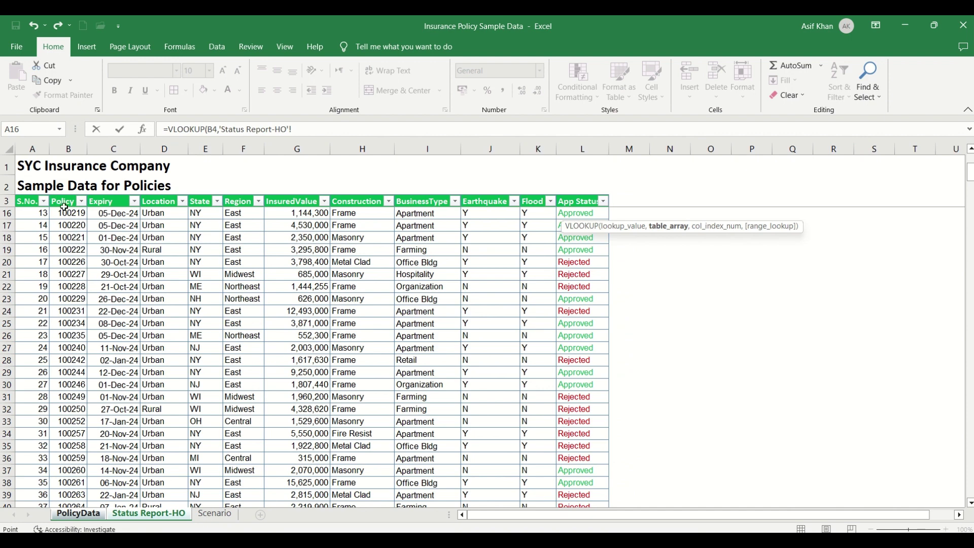
pyautogui.click(66, 149)
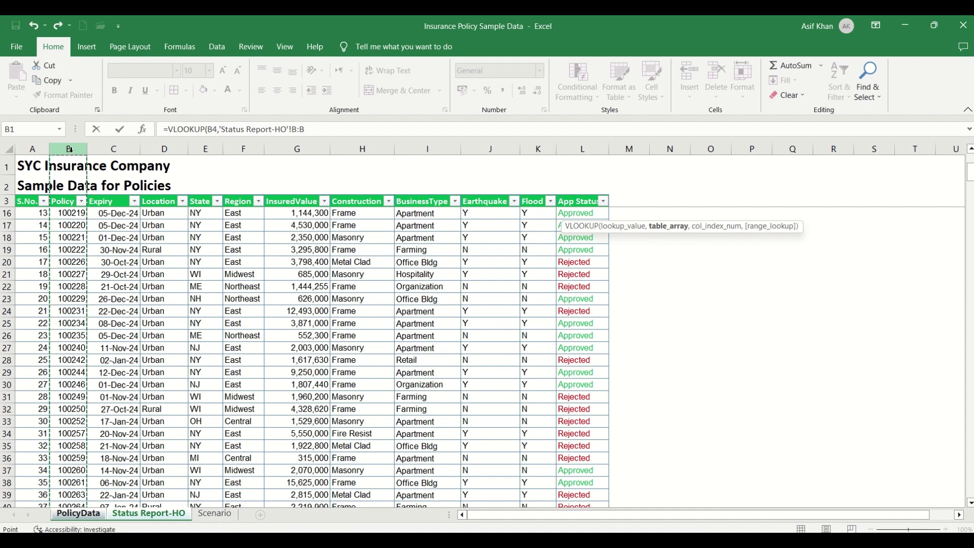
pyautogui.moveTo(70, 149); pyautogui.dragTo(603, 149)
pyautogui.scroll(4, 70, 149)
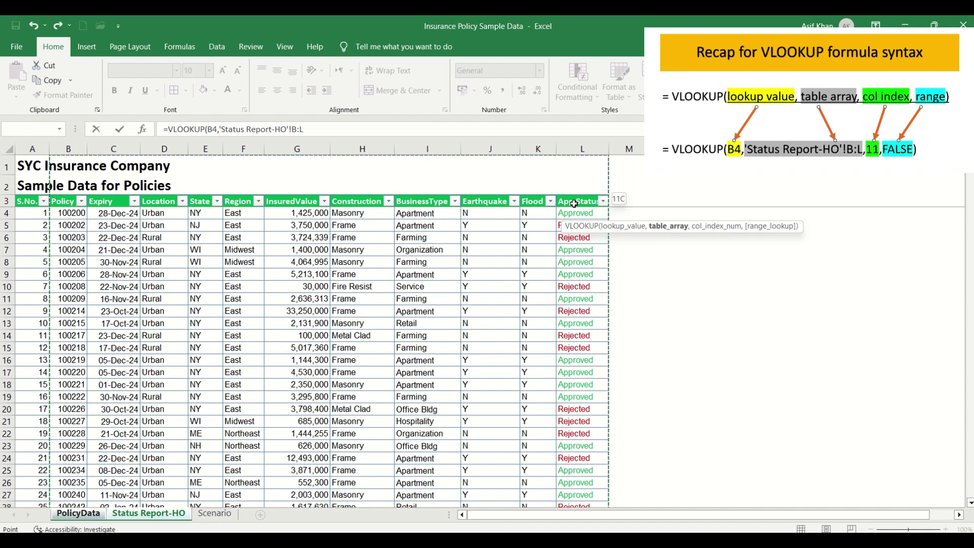
# Step: Complete the VLOOKUP formula with column index 11 and FALSE for an exact match, and enter it in L4
pyautogui.write(',')
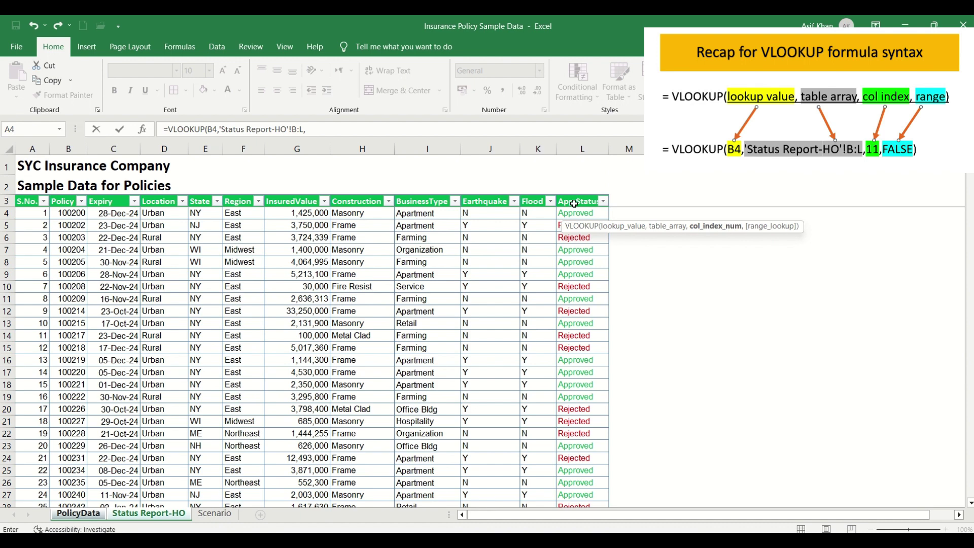
pyautogui.write('11,')
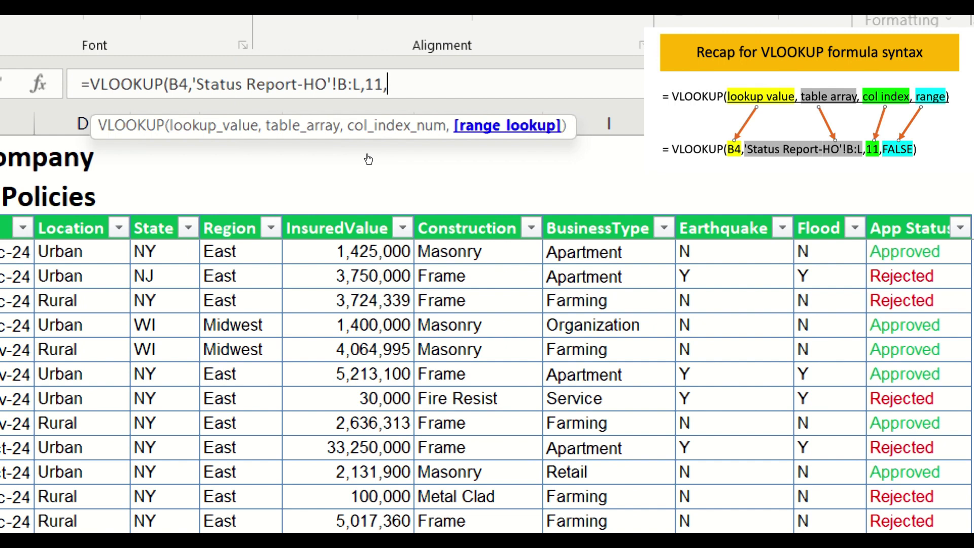
pyautogui.write('false')
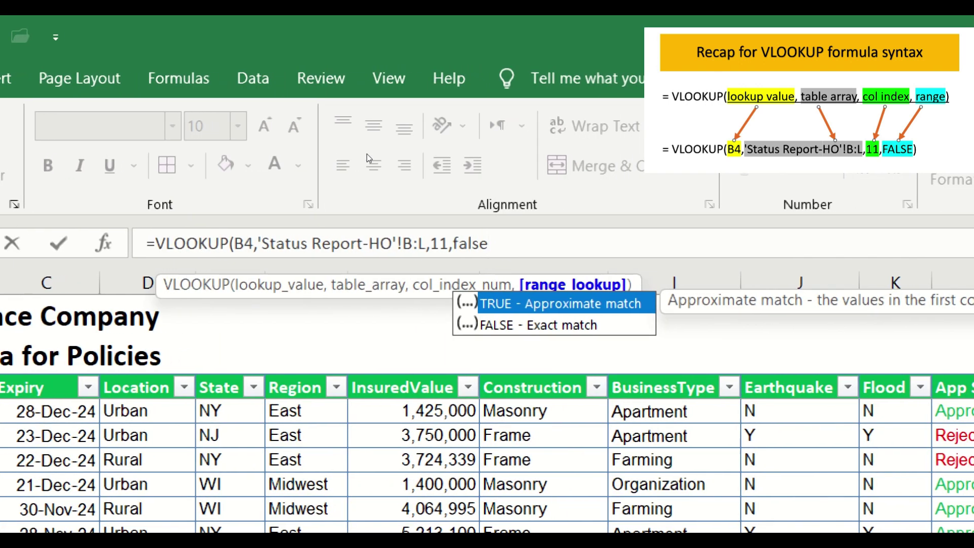
pyautogui.write(')')
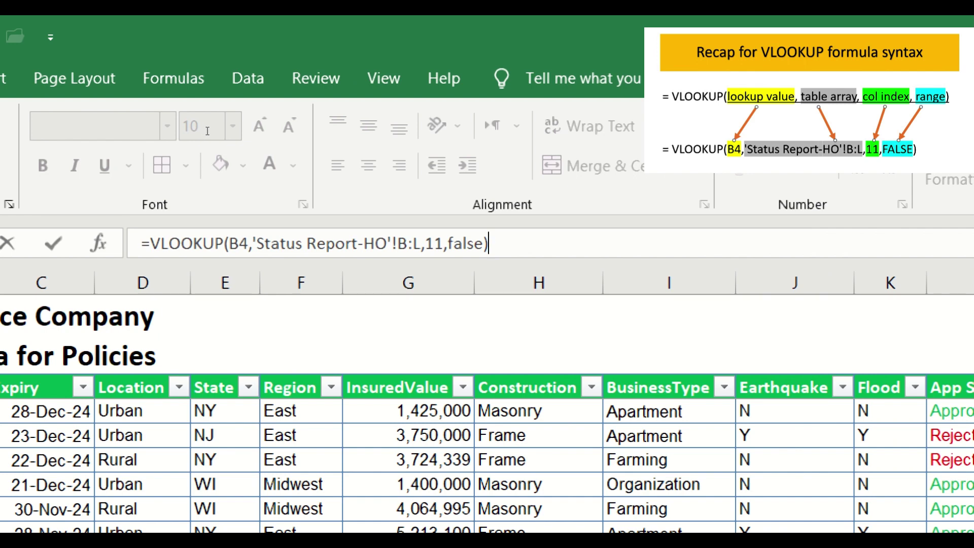
pyautogui.moveTo(228, 243); pyautogui.dragTo(249, 243)
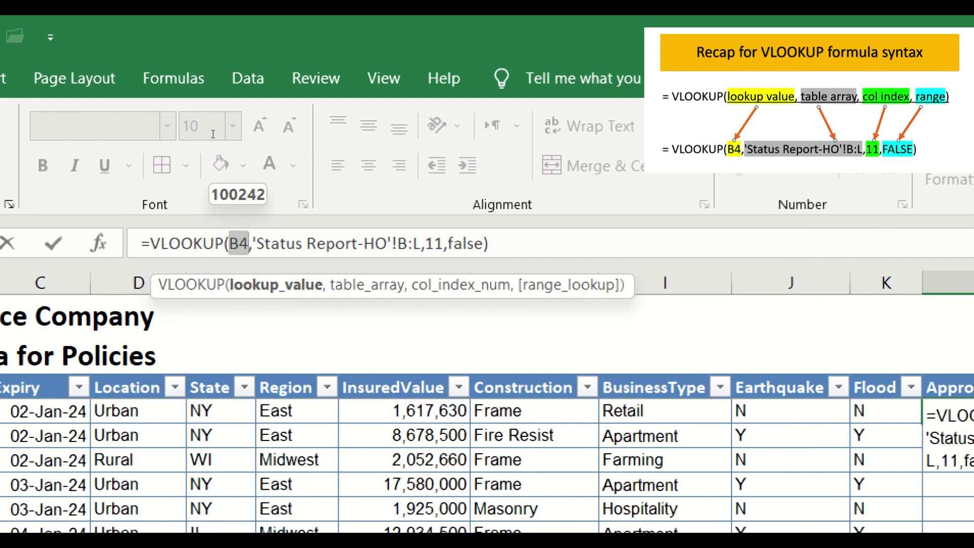
pyautogui.click(453, 244)
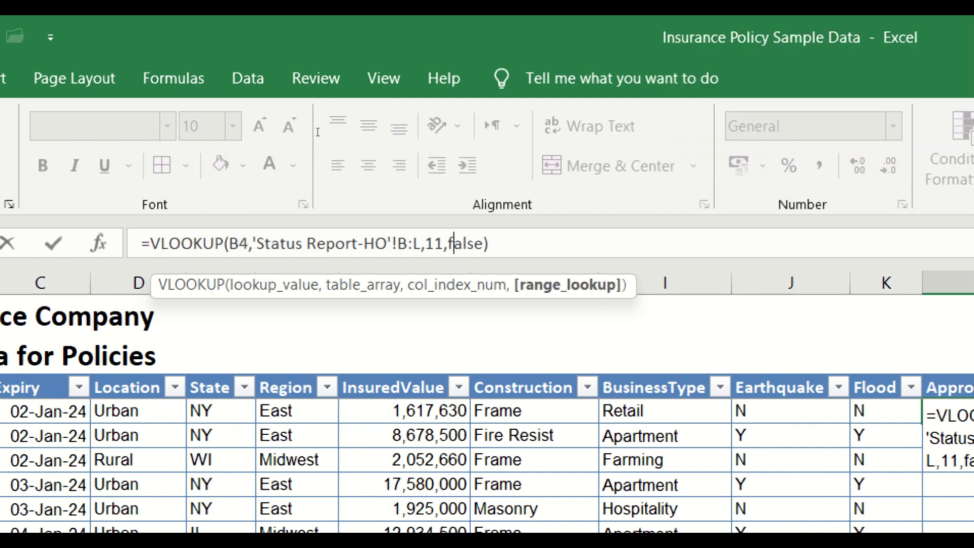
pyautogui.press('End')
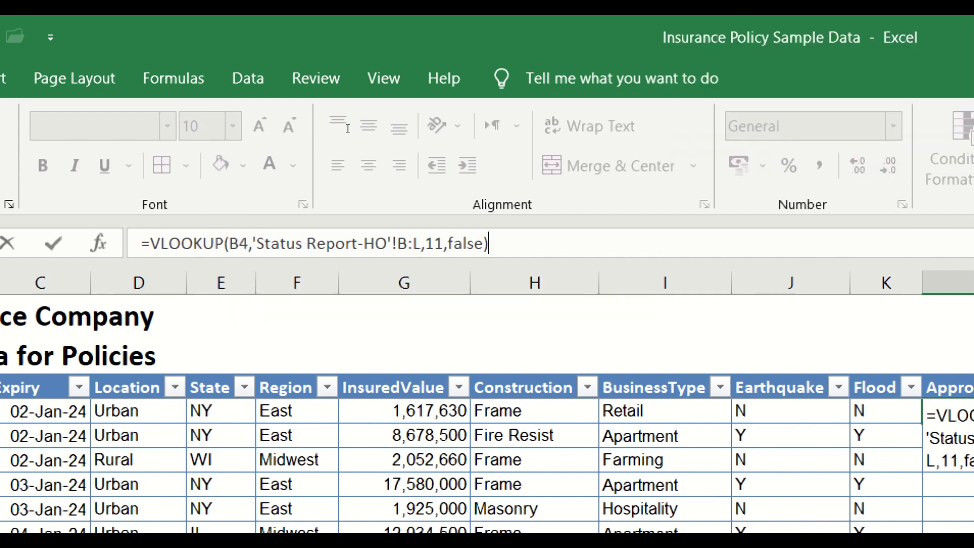
pyautogui.press('Return')
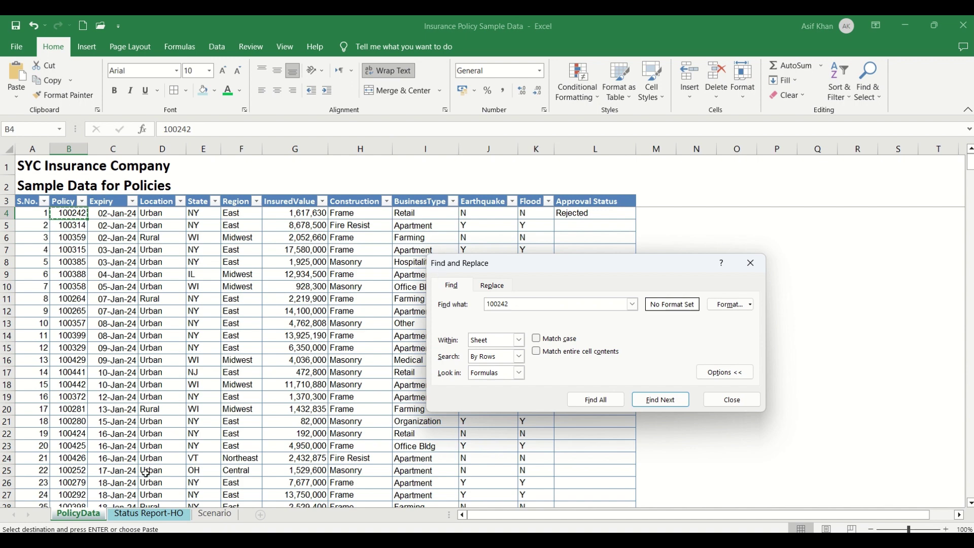
# Step: Find the first policy's number in the Status Report-HO sheet and trace its row from column B to App Status
pyautogui.click(150, 518)
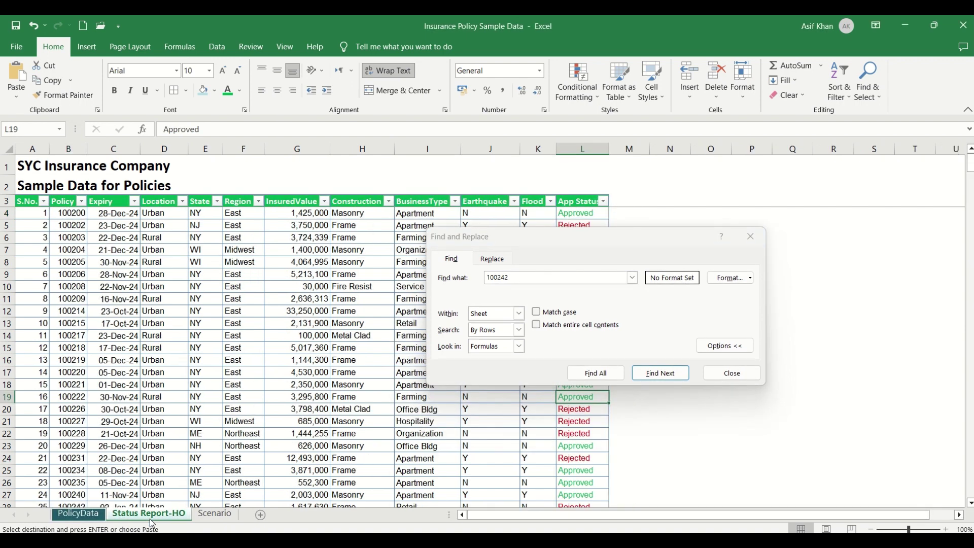
pyautogui.click(661, 373)
pyautogui.click(730, 377)
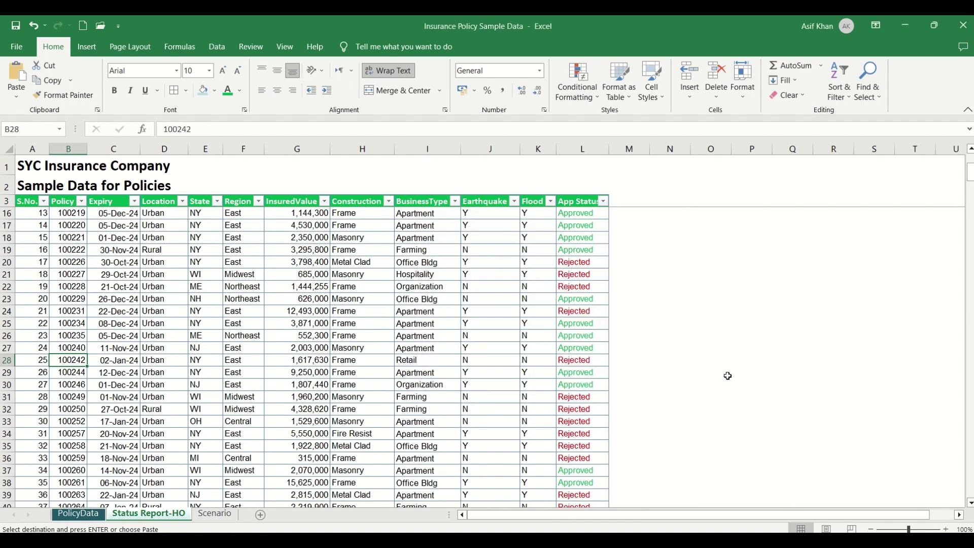
pyautogui.hotkey('shift', 'space')
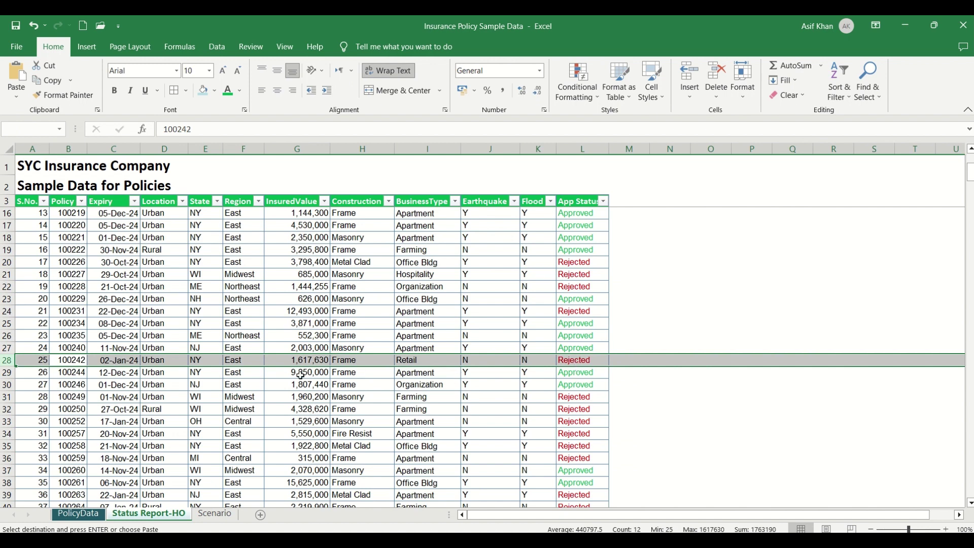
pyautogui.click(69, 149)
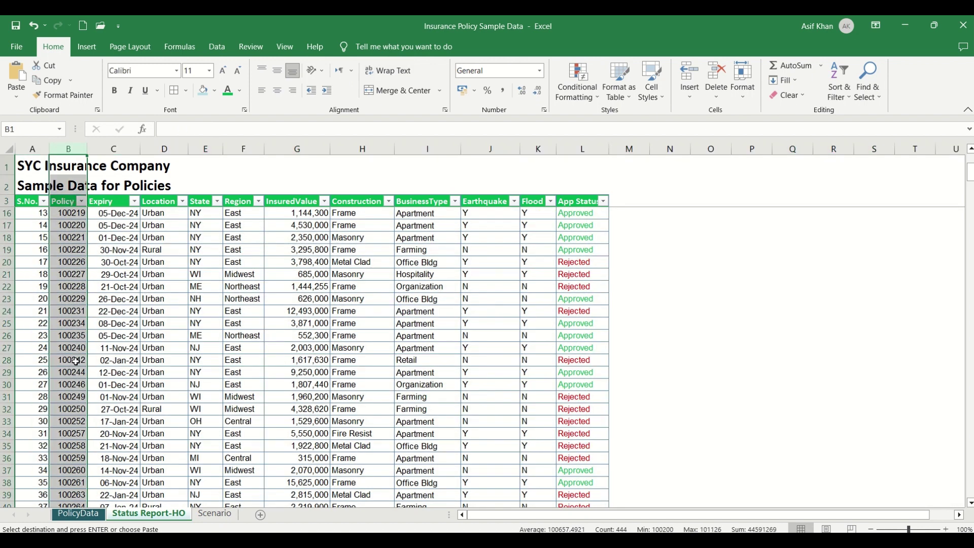
pyautogui.click(76, 361)
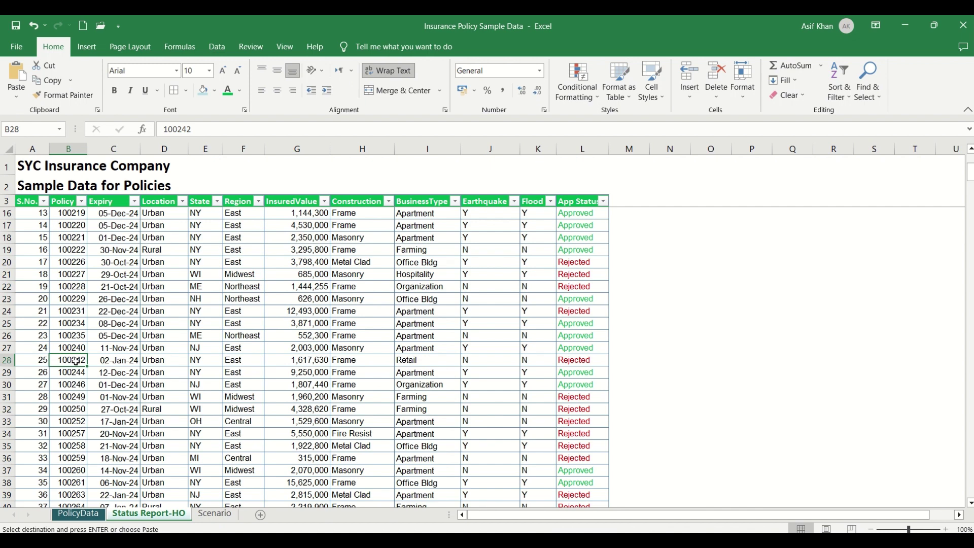
pyautogui.hotkey('shift', 'space')
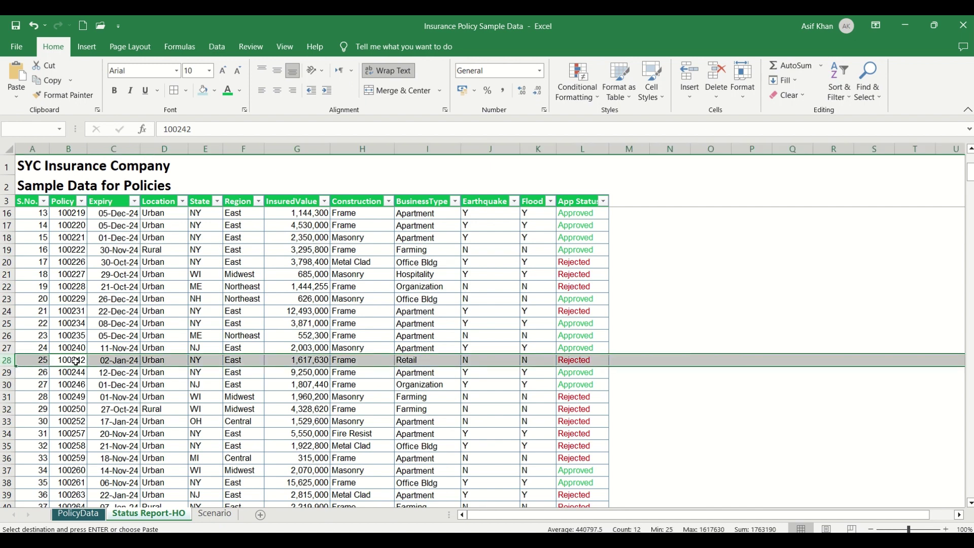
pyautogui.moveTo(77, 360); pyautogui.dragTo(577, 362)
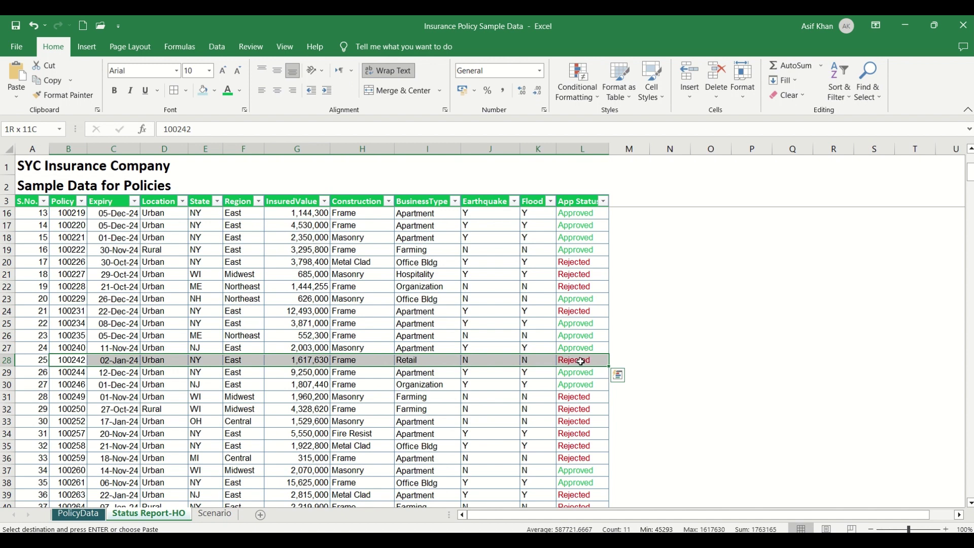
# Step: Fill the VLOOKUP formula from L4 of PolicyData down the whole Approval Status column
pyautogui.click(78, 514)
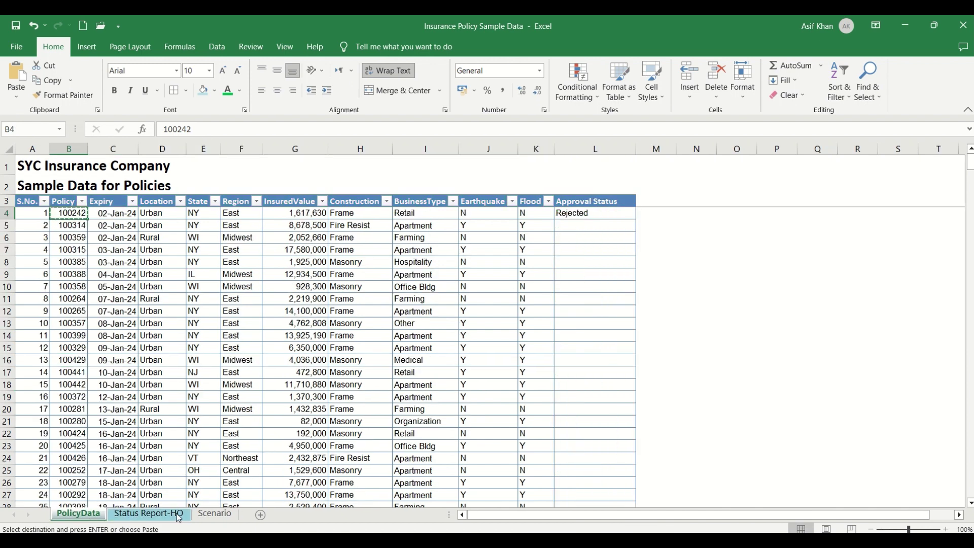
pyautogui.click(582, 215)
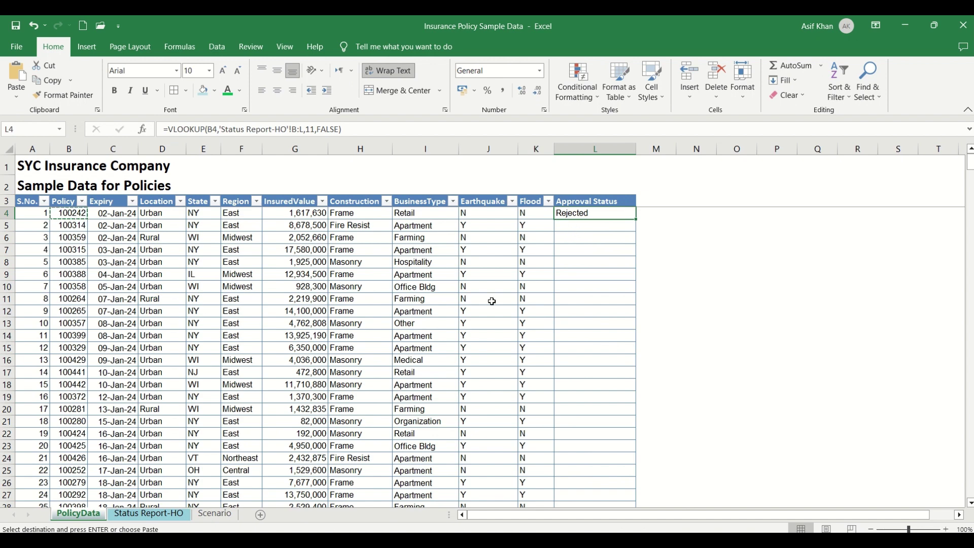
pyautogui.doubleClick(636, 221)
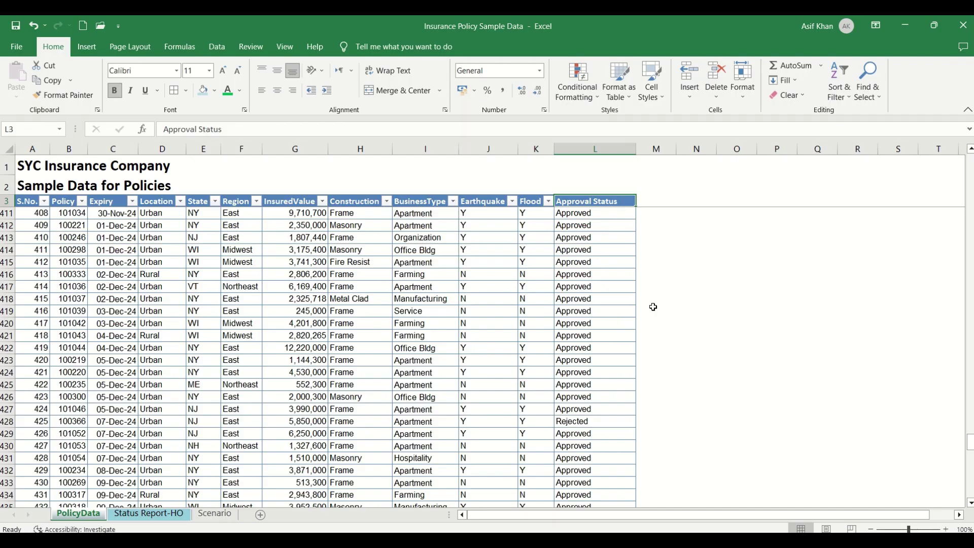
# Step: Review the Approval Status results down column L, examining row 16 and the rows further down
pyautogui.press('Down')
pyautogui.press('Down')
pyautogui.press('Down')
pyautogui.press('Down')
pyautogui.press('Down')
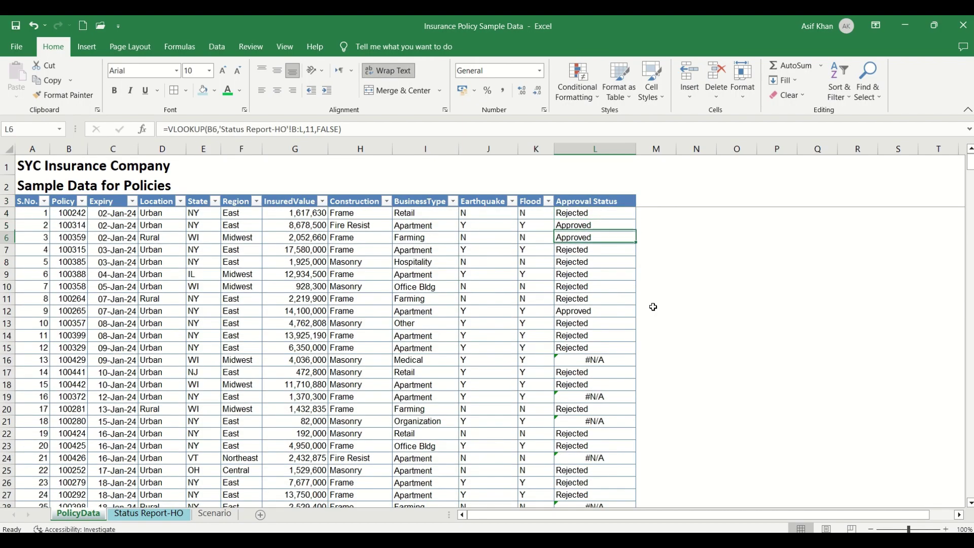
pyautogui.press('Down')
pyautogui.press('Down')
pyautogui.press('Down')
pyautogui.press('Down')
pyautogui.press('Down')
pyautogui.press('Down')
pyautogui.press('Down')
pyautogui.press('Down')
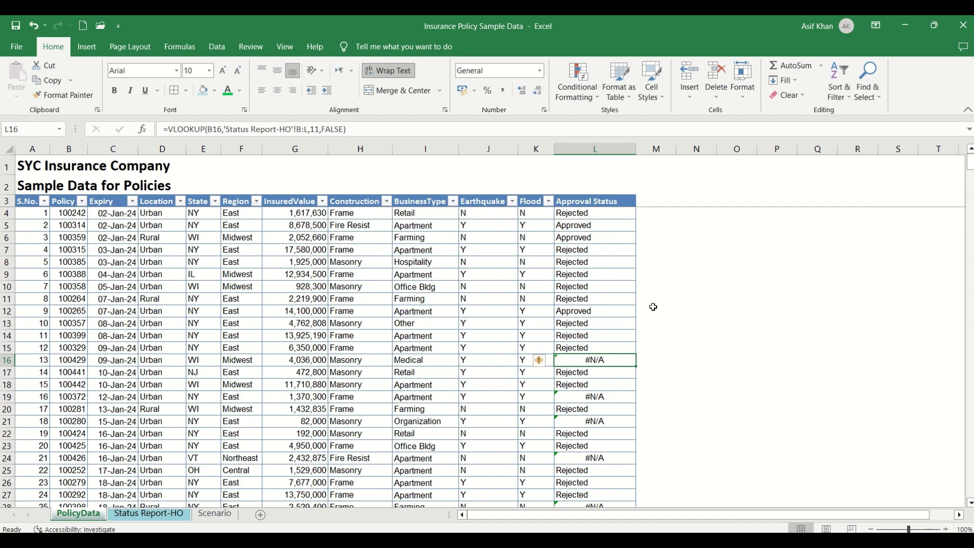
pyautogui.hotkey('shift', 'space')
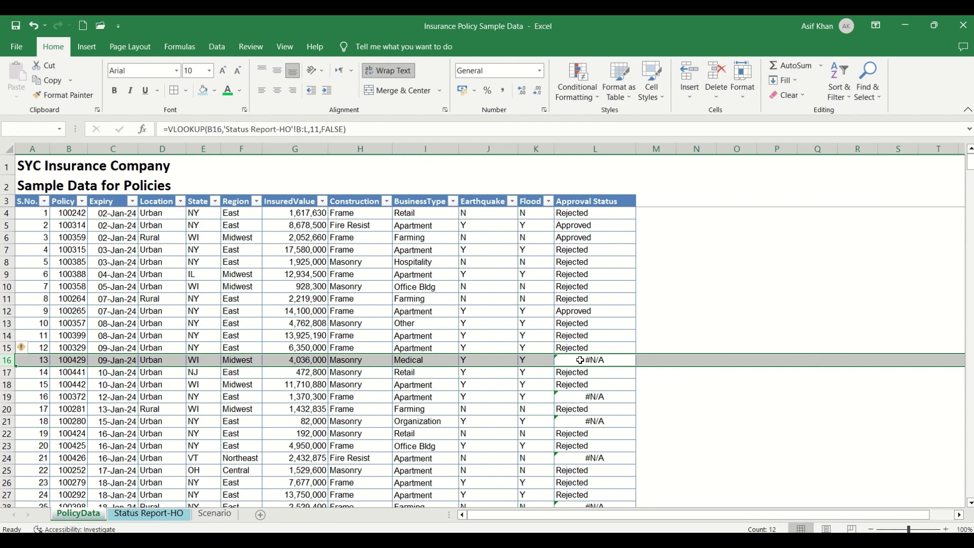
pyautogui.click(582, 359)
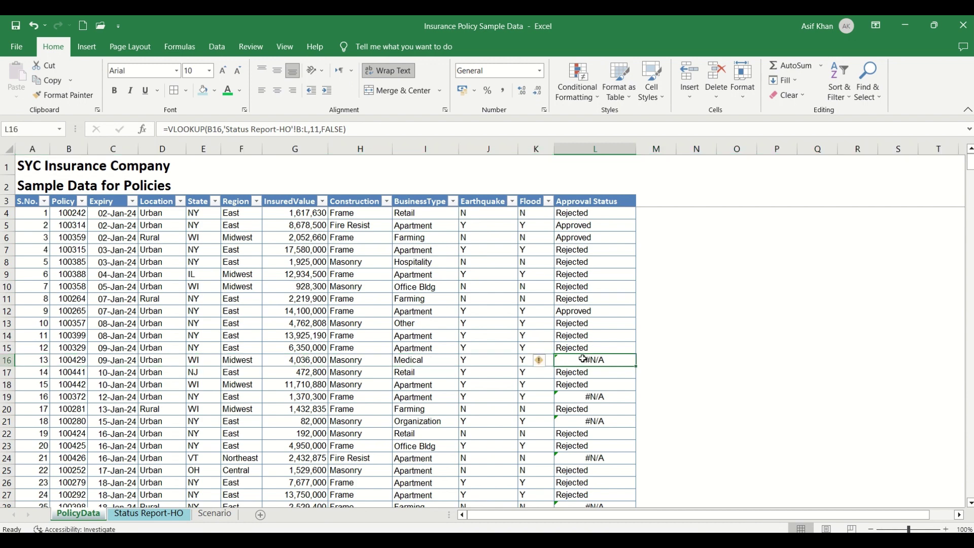
pyautogui.scroll(-7, 570, 365)
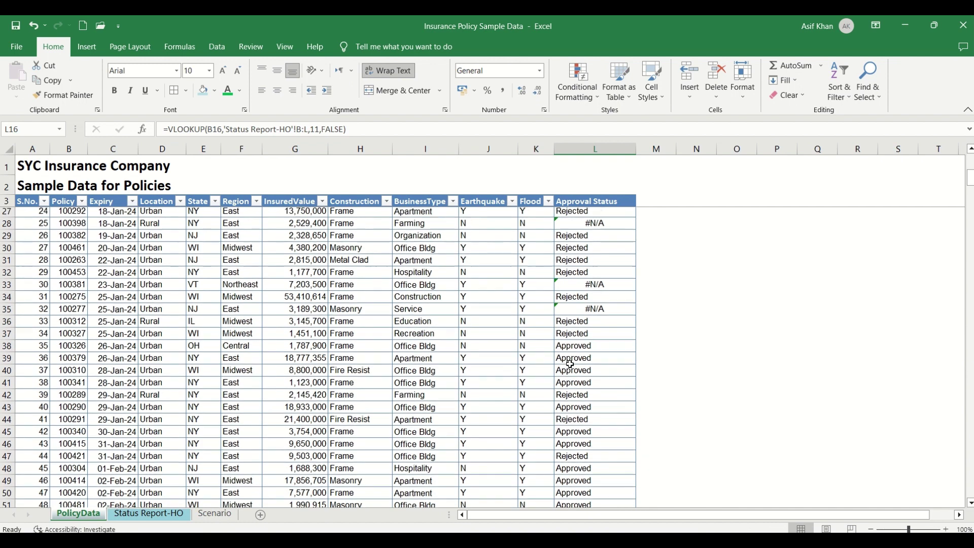
pyautogui.scroll(7, 570, 365)
pyautogui.scroll(-1, 570, 365)
pyautogui.scroll(1, 570, 366)
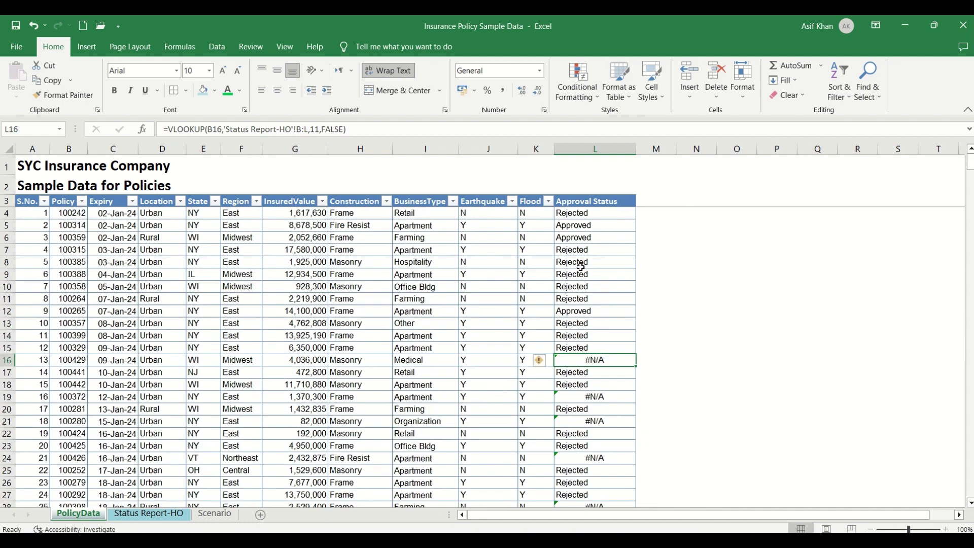
# Step: Extend the header filters to Approval Status and sort the whole policy table by that column's cell values, A to Z
pyautogui.click(595, 203)
pyautogui.click(572, 359)
pyautogui.click(592, 204)
pyautogui.hotkey('ctrl', 'shift', 'Left')
pyautogui.hotkey('ctrl', 'shift', 'Down')
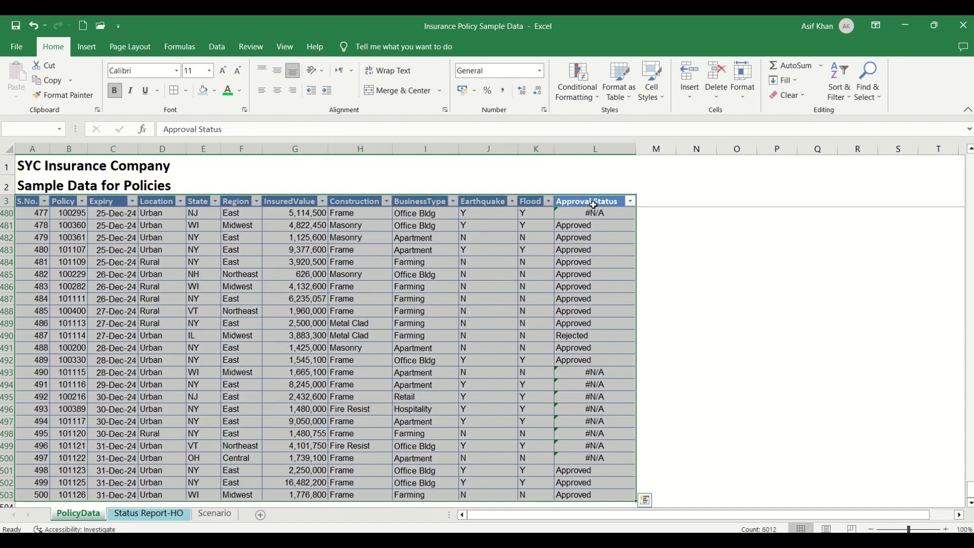
pyautogui.hotkey('alt', 'd')
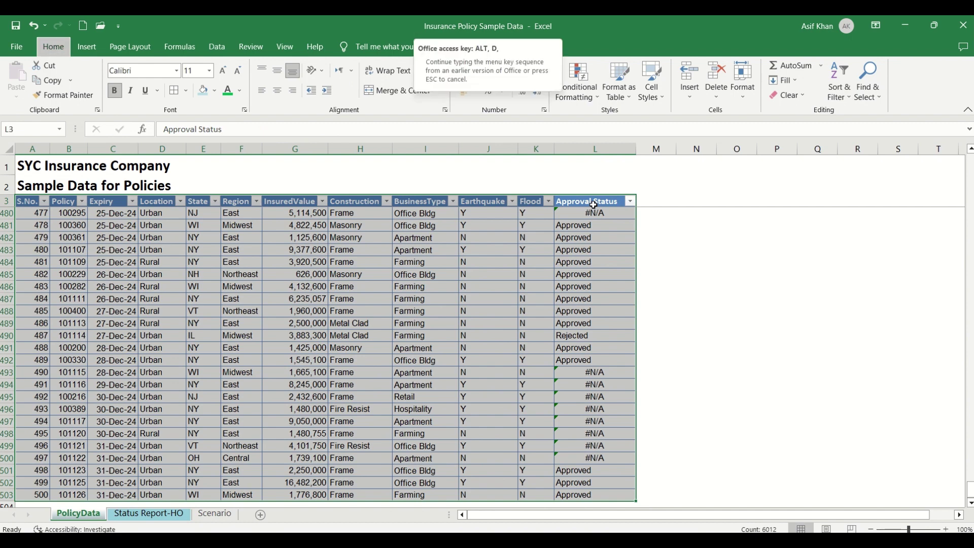
pyautogui.press('s')
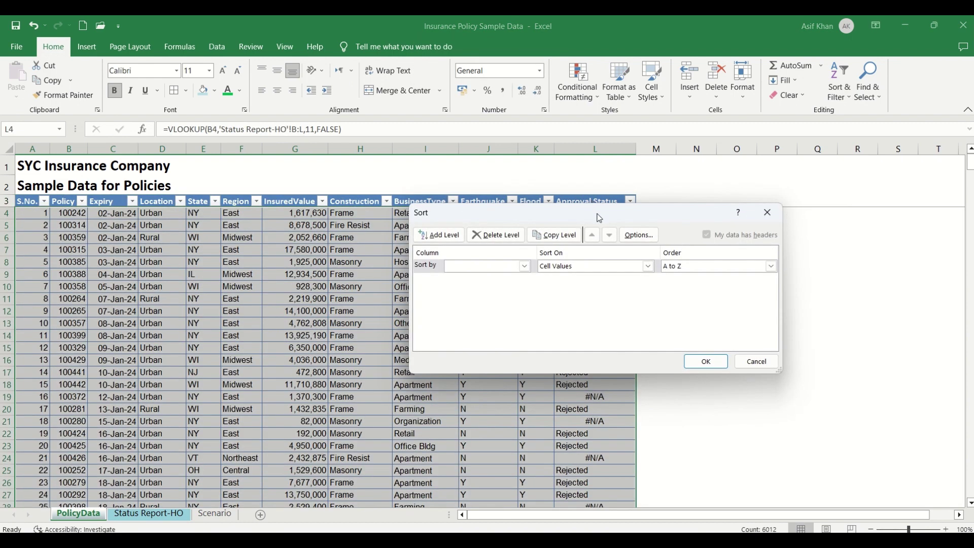
pyautogui.moveTo(599, 215); pyautogui.dragTo(600, 223)
pyautogui.click(525, 273)
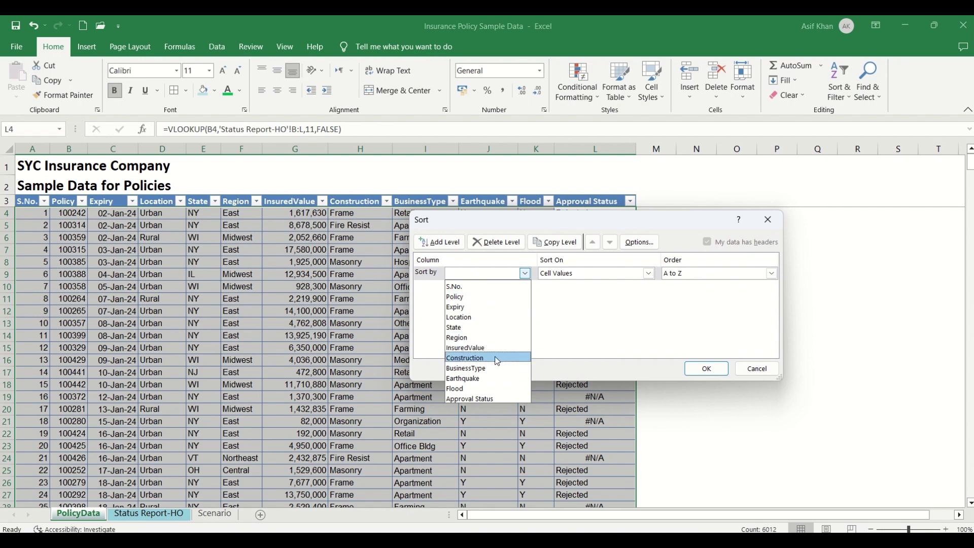
pyautogui.click(492, 399)
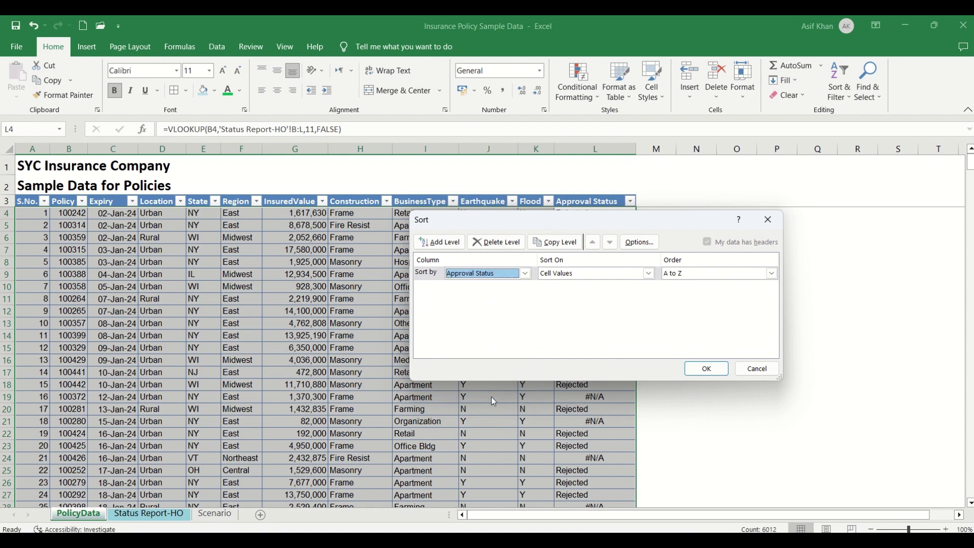
pyautogui.click(706, 369)
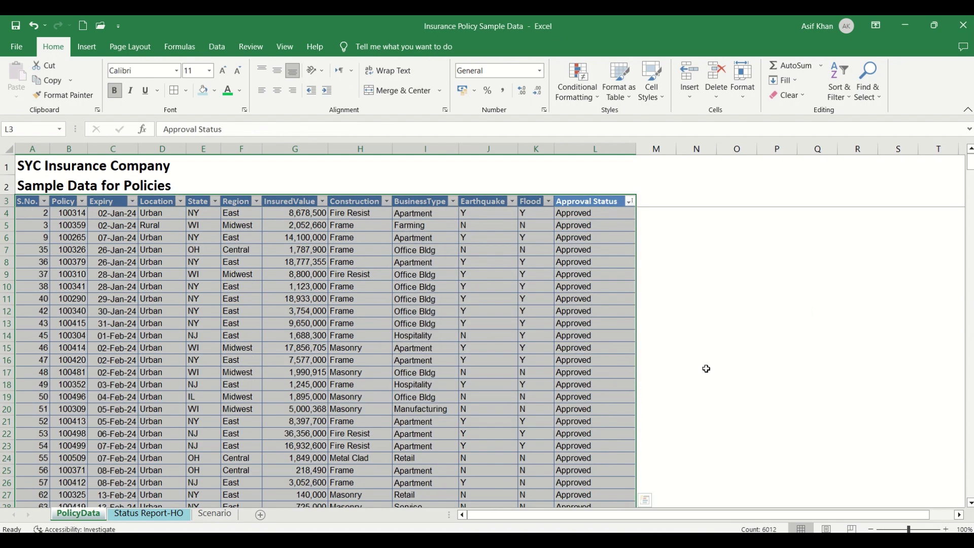
# Step: Insert a blank row above the first #N/A policy and clear all the #N/A Approval Status entries below it
pyautogui.hotkey('ctrl', 'shift', '+')
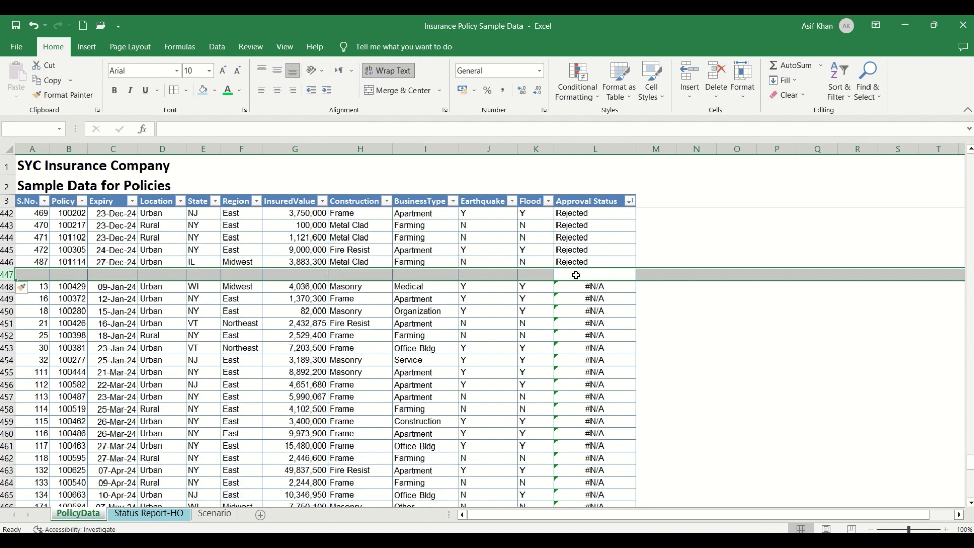
pyautogui.press('Down')
pyautogui.hotkey('ctrl', 'shift', 'Down')
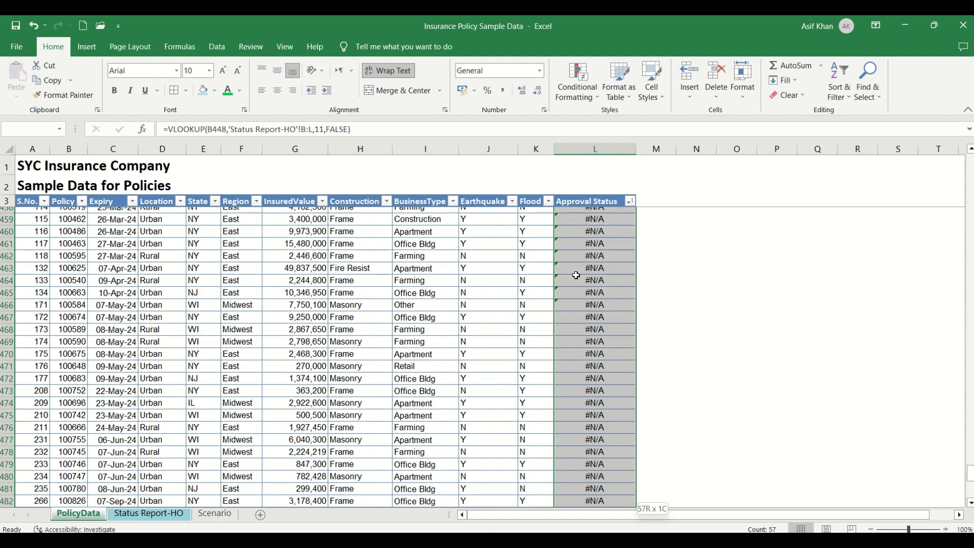
pyautogui.press('Delete')
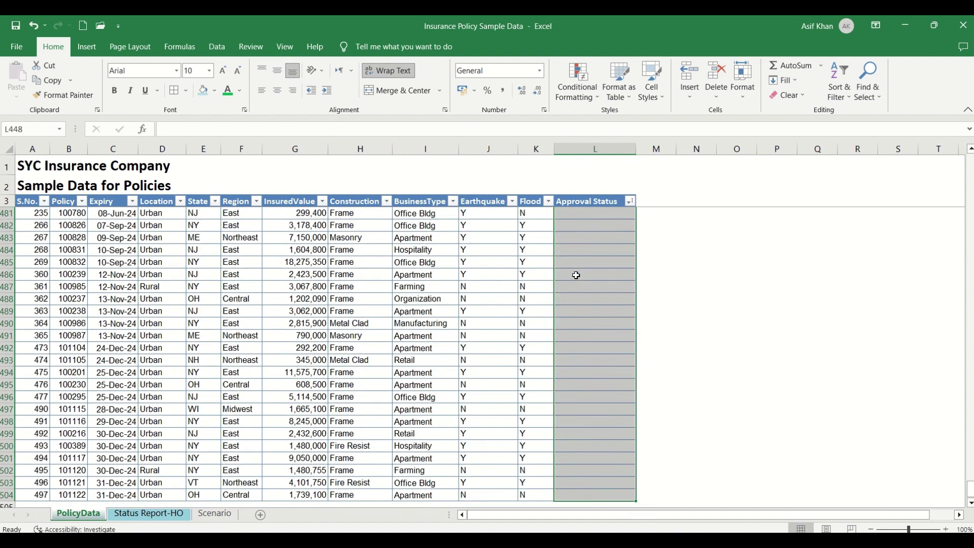
# Step: Enter "In Process" as the Approval Status of the first policy below the blank row, in L448
pyautogui.hotkey('shift', 'BackSpace')
pyautogui.write('n')
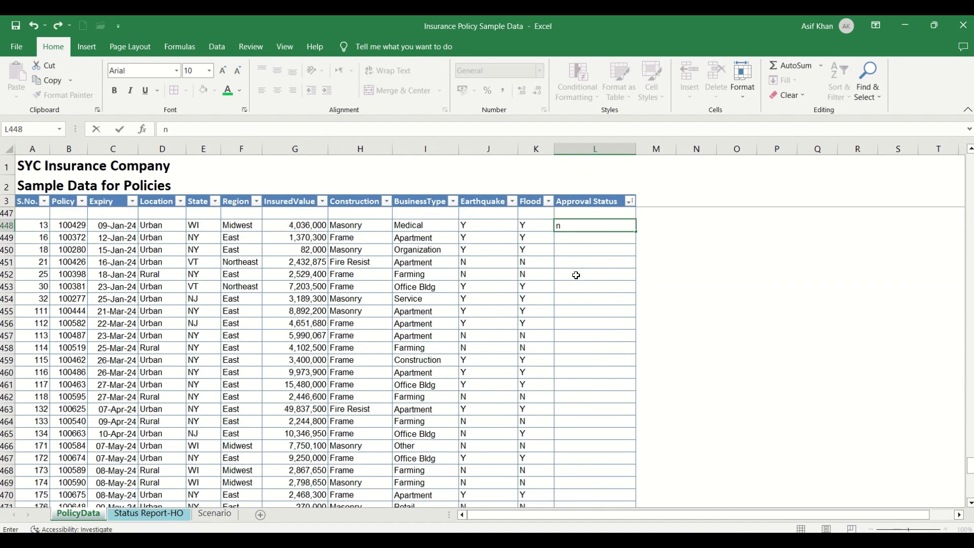
pyautogui.press('BackSpace')
pyautogui.write('In Proc')
pyautogui.press('BackSpace')
pyautogui.press('BackSpace')
pyautogui.press('BackSpace')
pyautogui.write('rocess')
pyautogui.press('Return')
pyautogui.press('Up')
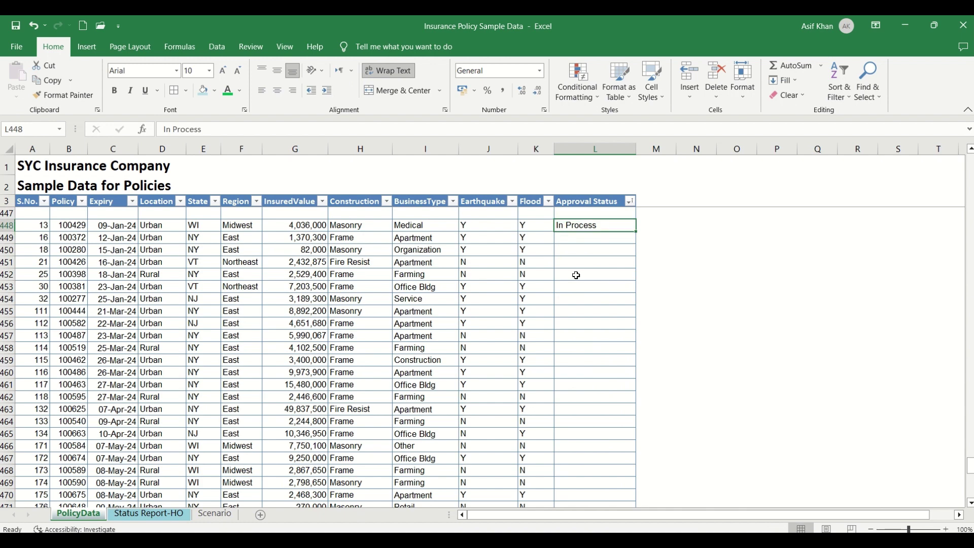
# Step: Copy "In Process" from L448 into the empty Approval Status cells down to the last policy in row 504
pyautogui.hotkey('ctrl', 'c')
pyautogui.hotkey('ctrl', 'Down')
pyautogui.hotkey('ctrl', 'shift', 'Up')
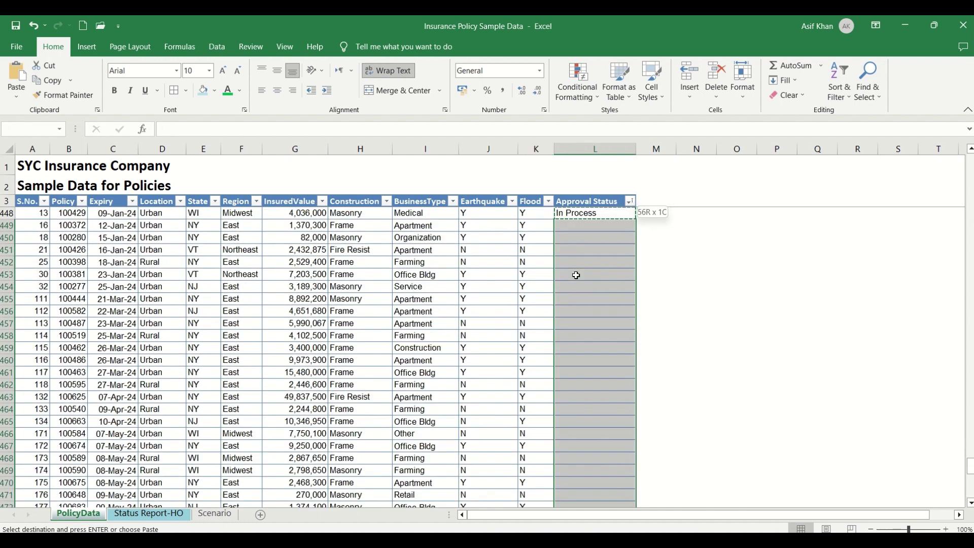
pyautogui.hotkey('ctrl', 'v')
# Step: Renumber the S.No. column of the In Process policies with a series starting 1, 2 in A448:A449, and check it down to the last row
pyautogui.write('1')
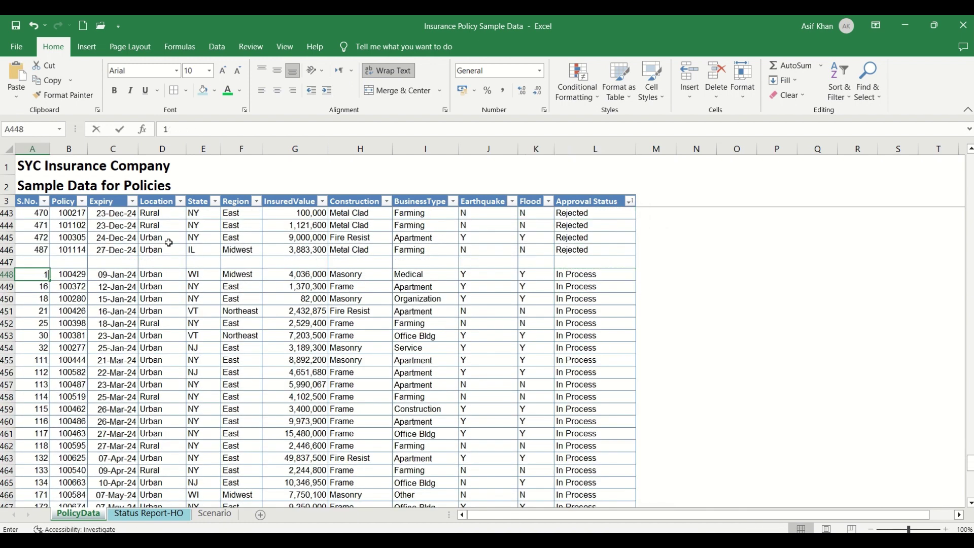
pyautogui.press('Return')
pyautogui.write('2')
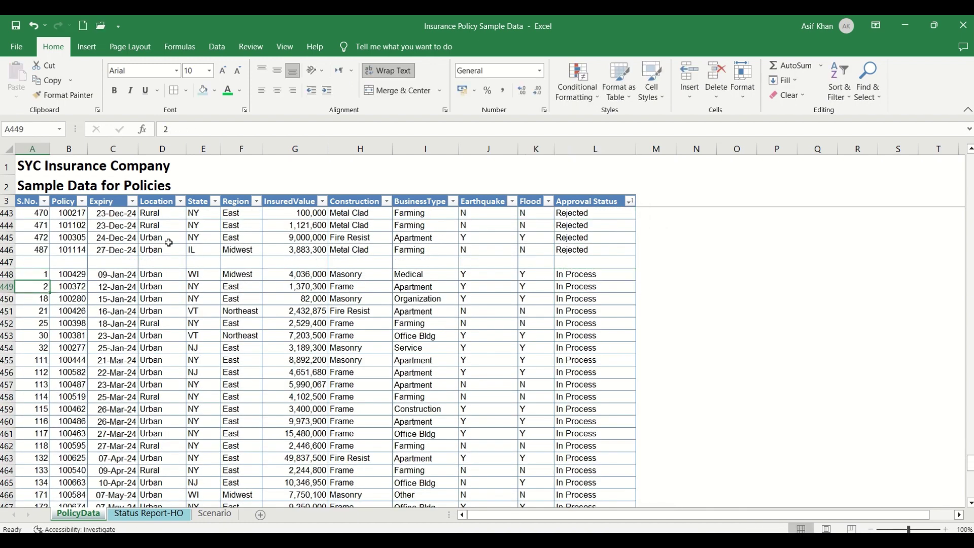
pyautogui.press('Return')
pyautogui.press('Up')
pyautogui.moveTo(30, 274); pyautogui.dragTo(31, 287)
pyautogui.doubleClick(49, 292)
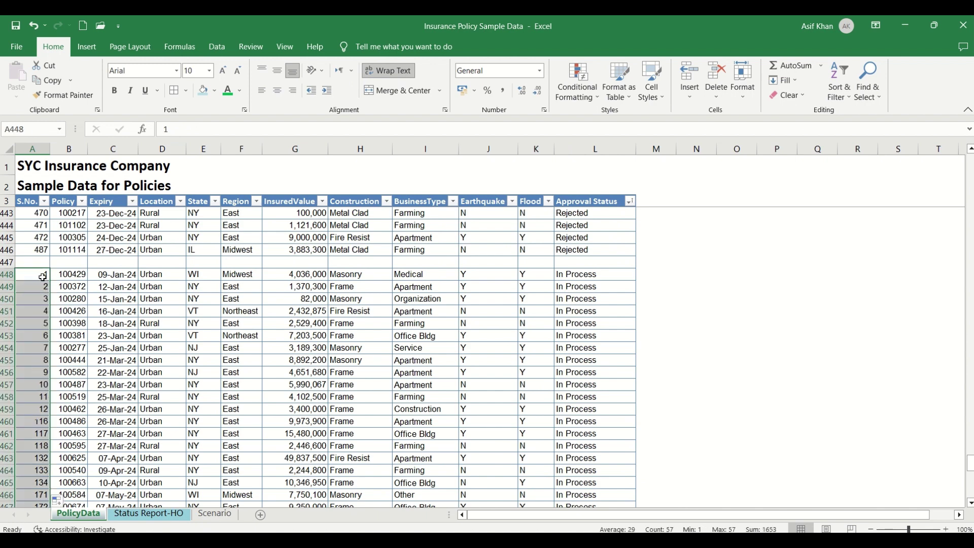
pyautogui.click(40, 274)
pyautogui.scroll(-10, 42, 275)
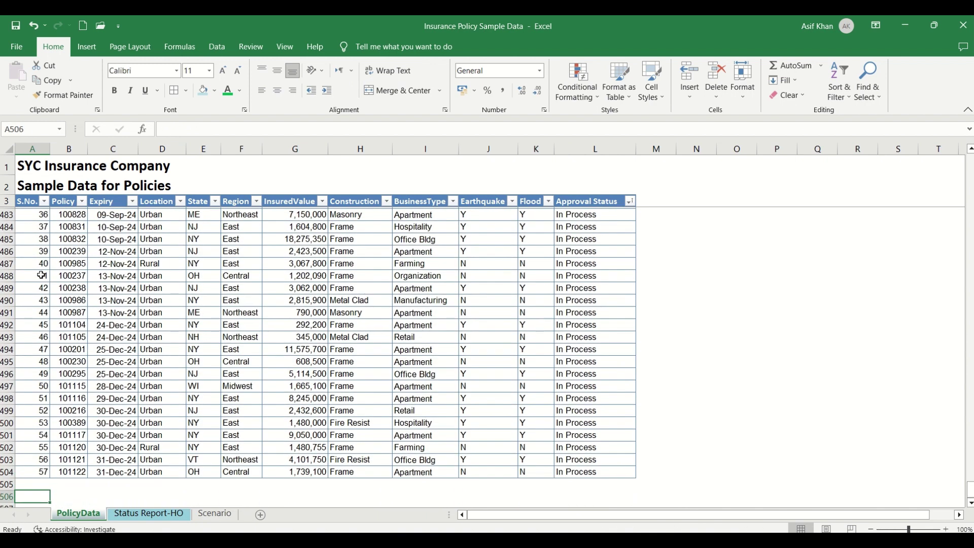